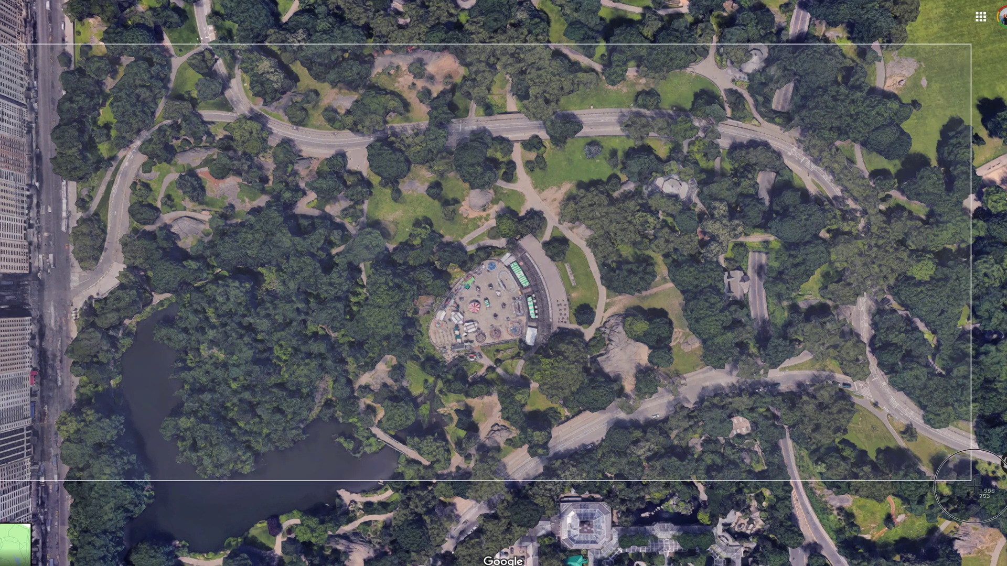
Capture a screenshot of the satellite map framing the park area with the pond and round plaza.
{"action": "left_click_drag", "start_coordinate": [975, 486], "coordinate": [994, 518]}
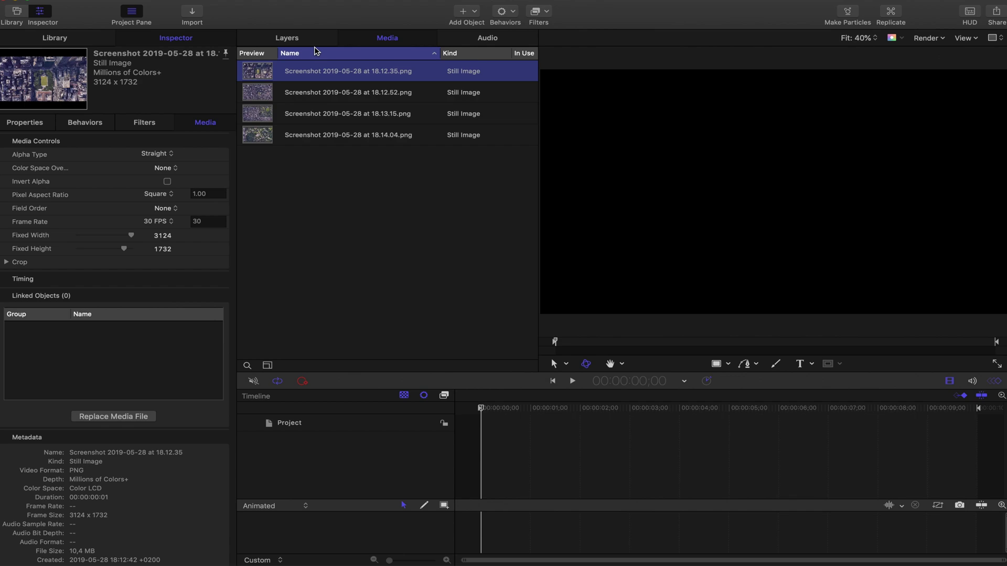
Switch to Motion and add the 18.12.35 and 18.12.52 map screenshots to the project timeline.
{"action": "left_click", "coordinate": [351, 134]}
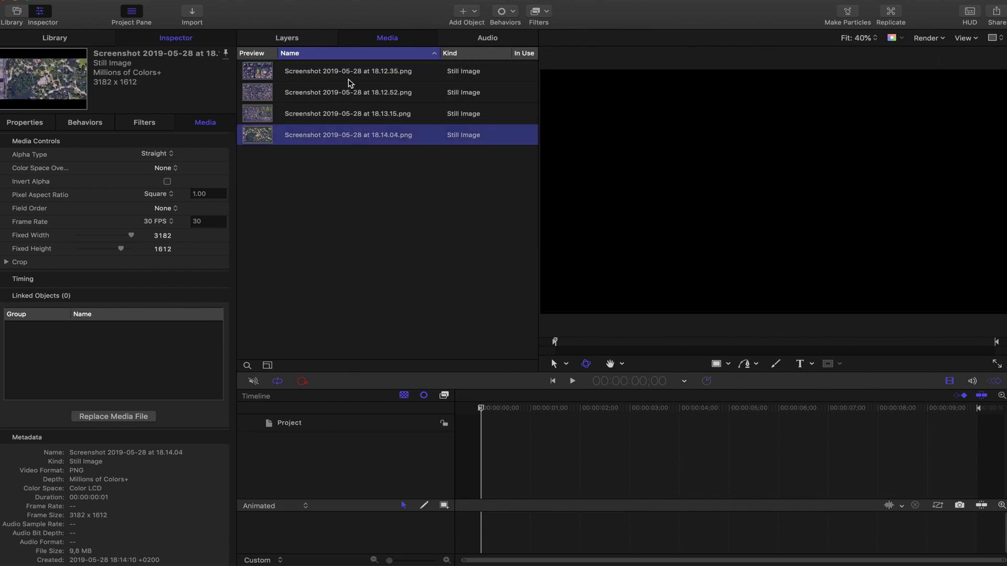
{"action": "left_click", "coordinate": [349, 73]}
{"action": "left_click_drag", "start_coordinate": [355, 77], "coordinate": [498, 474]}
{"action": "left_click", "coordinate": [377, 92]}
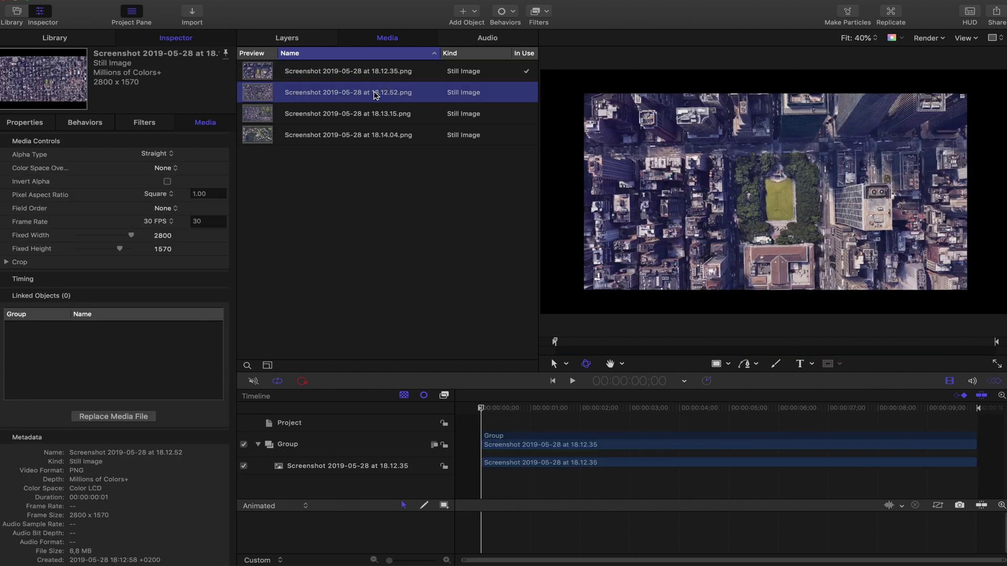
{"action": "left_click_drag", "start_coordinate": [376, 92], "coordinate": [517, 487]}
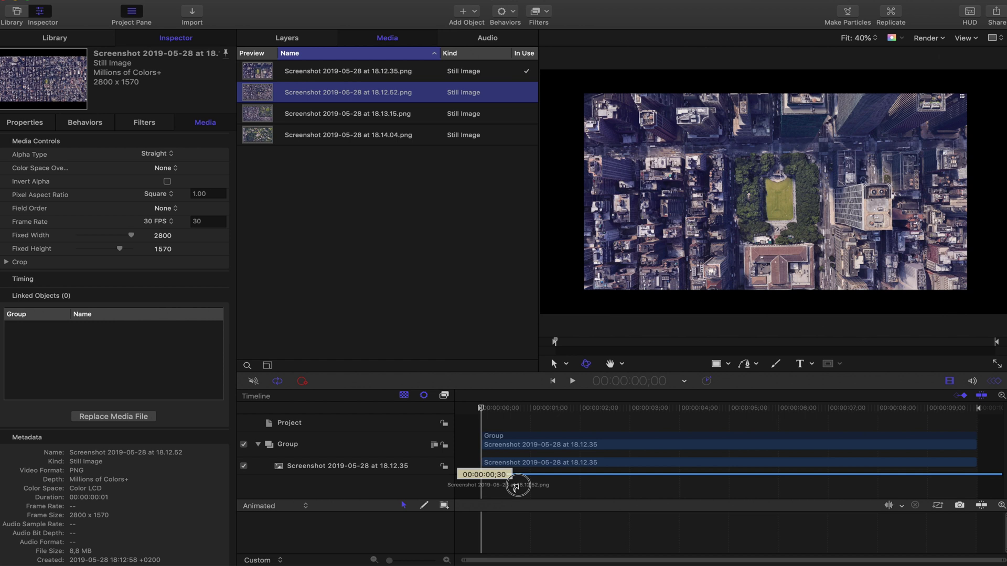
{"action": "left_click_drag", "start_coordinate": [400, 101], "coordinate": [400, 131]}
{"action": "left_click_drag", "start_coordinate": [400, 131], "coordinate": [400, 131]}
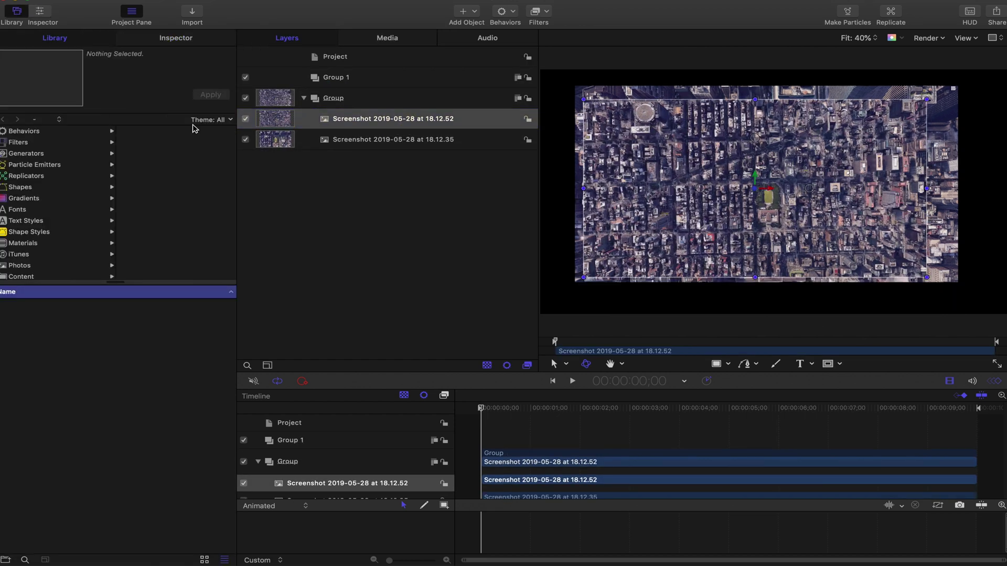
Set the opacity of the 18.12.52 screenshot layer to 50%.
{"action": "left_click", "coordinate": [176, 37]}
{"action": "double_click", "coordinate": [164, 292]}
{"action": "type", "text": "50"}
{"action": "key", "text": "Return"}
Scale the 18.12.52 layer to 396% and position it at about X -479, Y 354 px, aligning its streets with the close-up screenshot.
{"action": "left_click_drag", "start_coordinate": [92, 234], "coordinate": [102, 235]}
{"action": "mouse_move", "coordinate": [755, 188]}
{"action": "left_mouse_down"}
{"action": "mouse_move", "coordinate": [780, 191]}
{"action": "mouse_move", "coordinate": [749, 178]}
{"action": "left_mouse_up"}
{"action": "left_click_drag", "start_coordinate": [102, 235], "coordinate": [118, 235]}
{"action": "left_click_drag", "start_coordinate": [738, 285], "coordinate": [713, 271]}
{"action": "left_click_drag", "start_coordinate": [166, 236], "coordinate": [184, 235]}
{"action": "left_click_drag", "start_coordinate": [799, 284], "coordinate": [794, 276]}
{"action": "left_click_drag", "start_coordinate": [124, 235], "coordinate": [130, 235]}
{"action": "left_click_drag", "start_coordinate": [698, 241], "coordinate": [696, 235]}
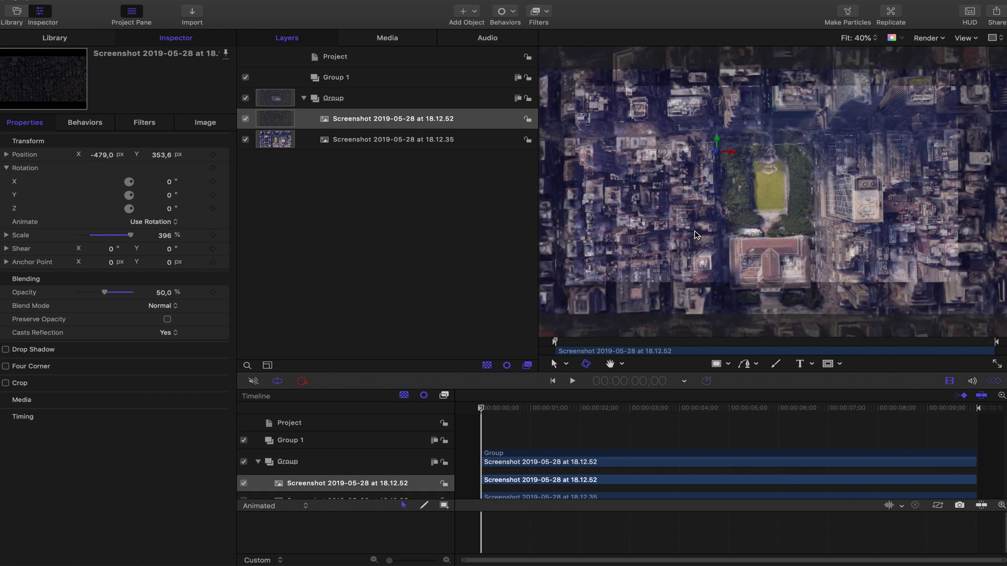
Restore the 18.12.52 layer's opacity to 100%.
{"action": "left_click", "coordinate": [163, 296]}
{"action": "type", "text": "100"}
{"action": "key", "text": "Return"}
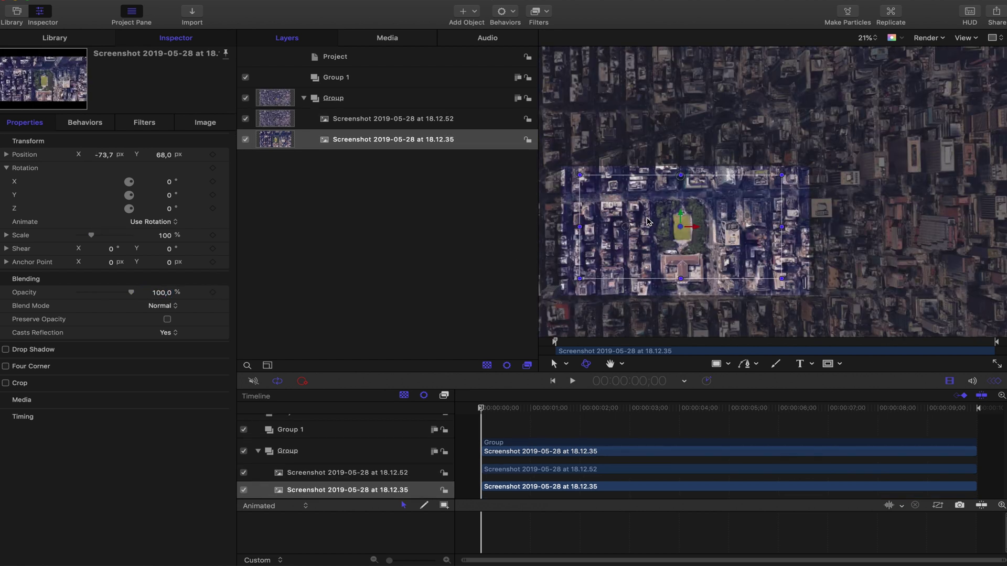
Reorder the layers so the 18.12.35 close-up lies above the 18.12.52 screenshot.
{"action": "left_click", "coordinate": [389, 140]}
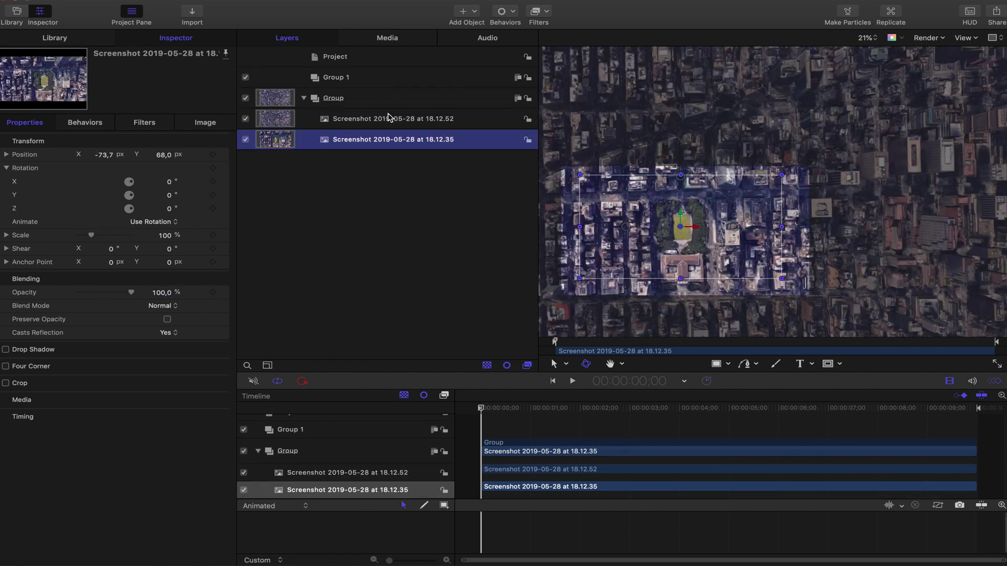
{"action": "left_click_drag", "start_coordinate": [389, 118], "coordinate": [461, 122]}
{"action": "left_click", "coordinate": [435, 157]}
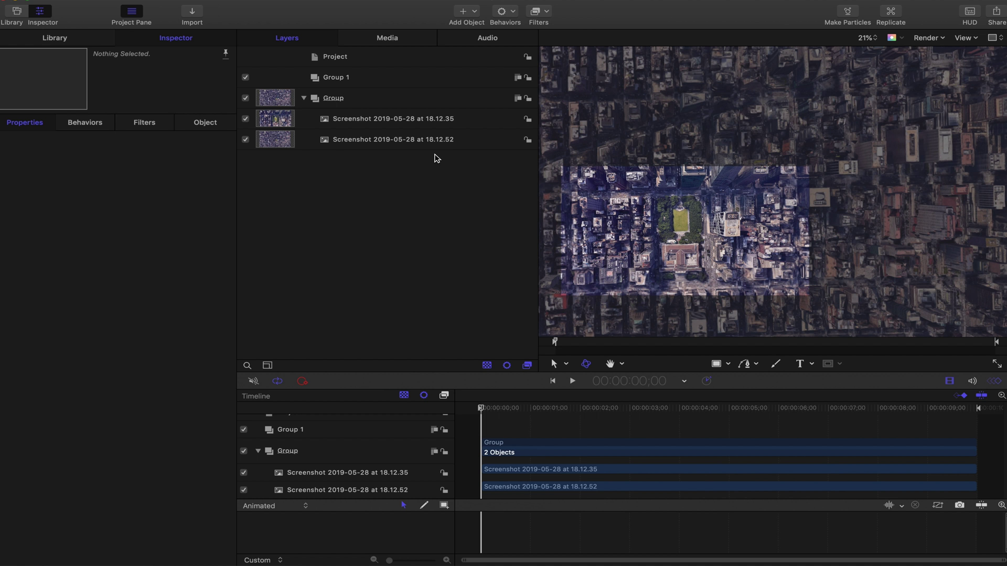
{"action": "left_click", "coordinate": [442, 121]}
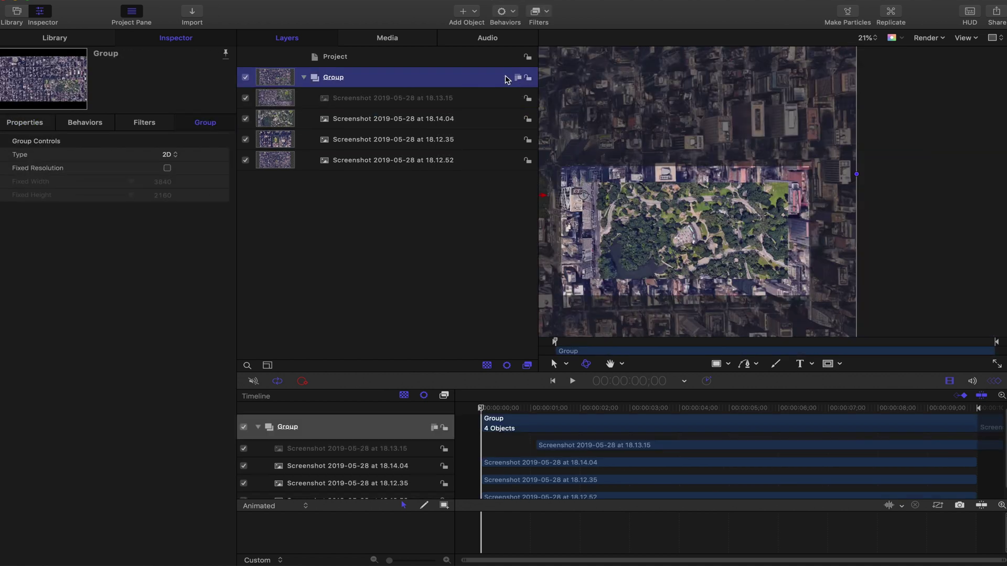
Convert the group holding the screenshots to a 3D group and delete the empty Group 1 and Group 2.
{"action": "right_click", "coordinate": [457, 79]}
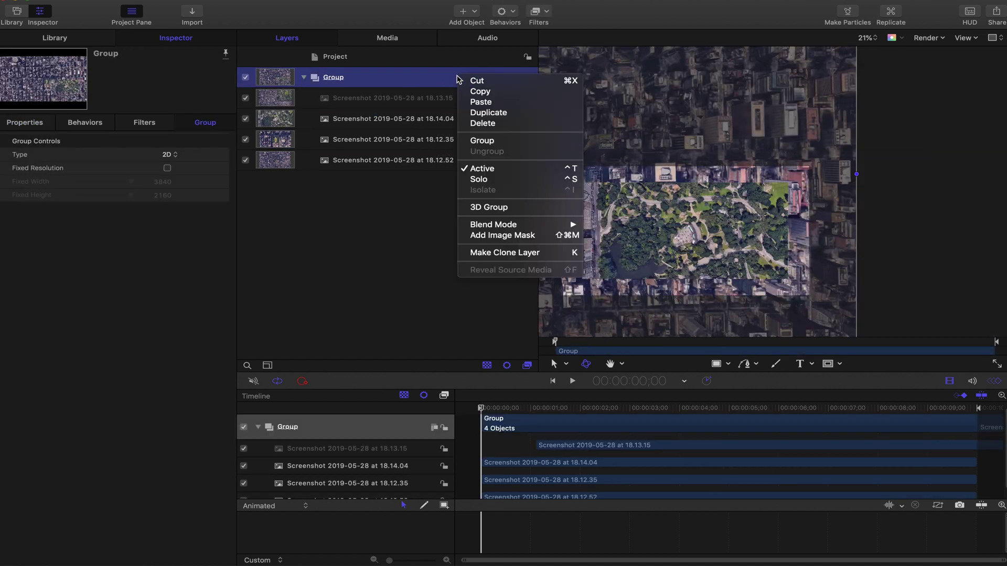
{"action": "left_click", "coordinate": [497, 206]}
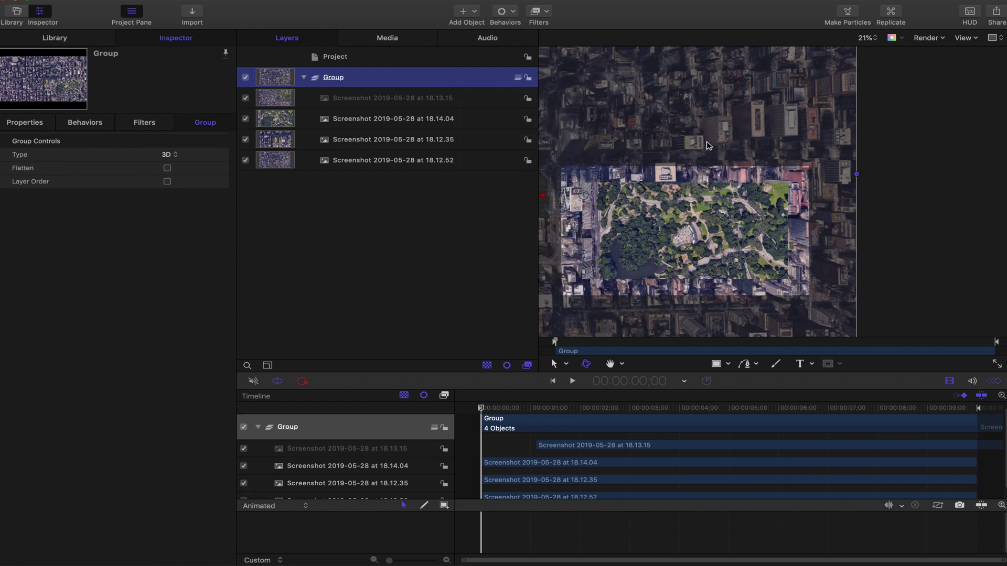
{"action": "left_click_drag", "start_coordinate": [557, 108], "coordinate": [516, 103]}
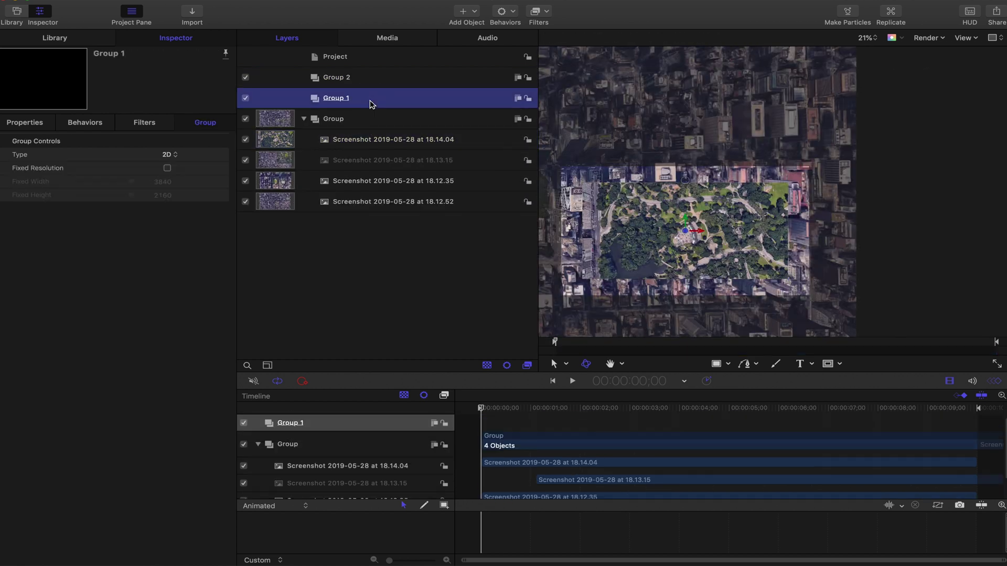
{"action": "key", "text": "Delete"}
{"action": "left_click", "coordinate": [376, 79]}
{"action": "key", "text": "Delete"}
Enlarge and align the 18.13.15 screenshot with the city map, and place the half-transparent 18.14.04 screenshot at about X 9569, Y 718 px.
{"action": "left_click", "coordinate": [379, 99]}
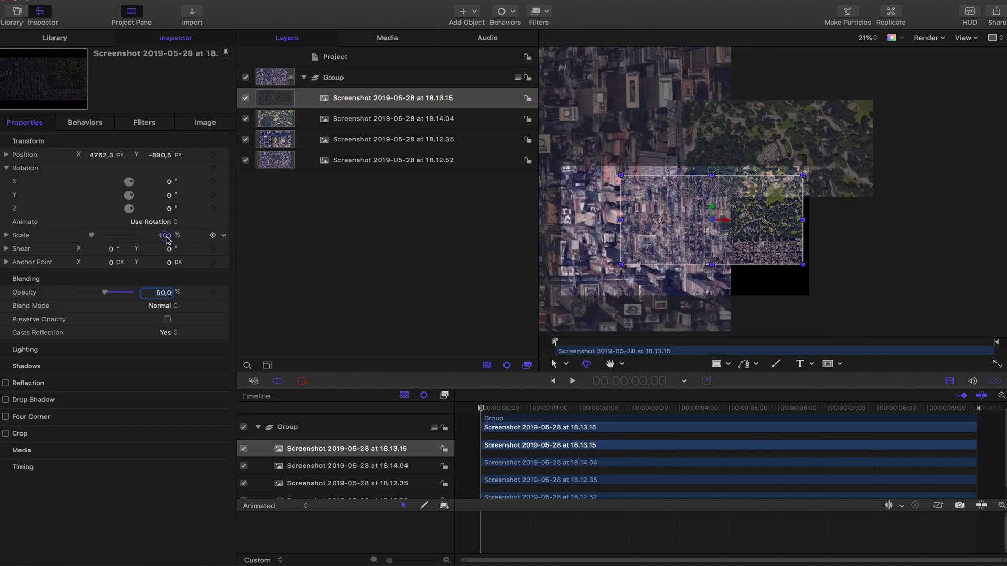
{"action": "left_click_drag", "start_coordinate": [166, 241], "coordinate": [276, 240]}
{"action": "left_click_drag", "start_coordinate": [839, 173], "coordinate": [985, 115]}
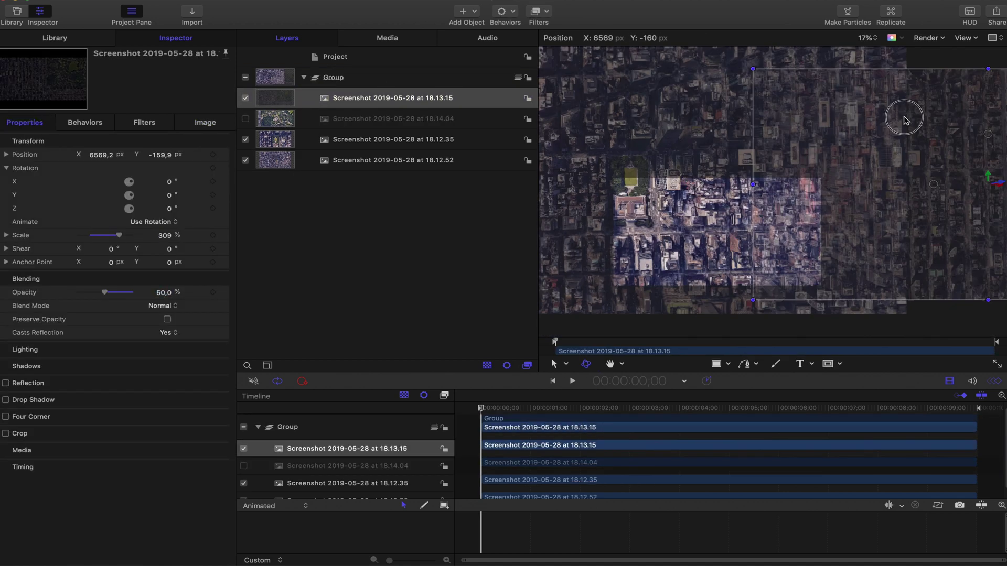
{"action": "left_click_drag", "start_coordinate": [157, 293], "coordinate": [180, 299]}
{"action": "left_click_drag", "start_coordinate": [803, 220], "coordinate": [858, 181]}
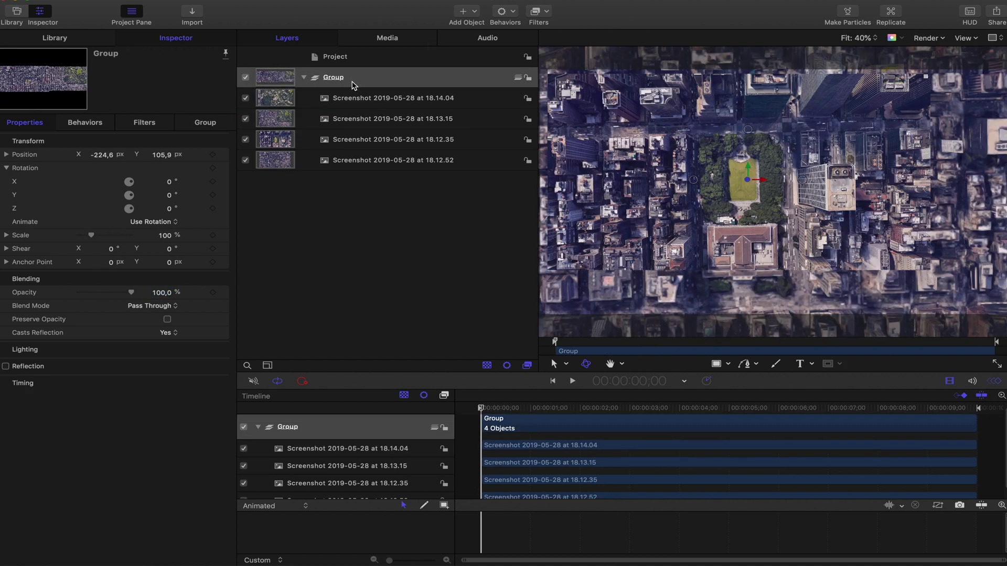
Add a camera to the project and set its angle of view to 17°.
{"action": "left_click", "coordinate": [355, 81]}
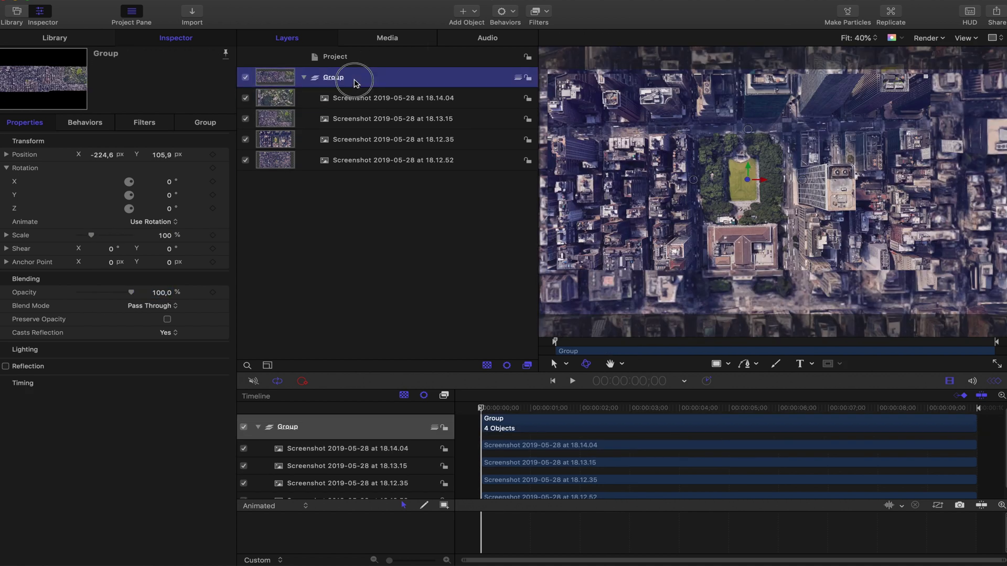
{"action": "left_click", "coordinate": [468, 12]}
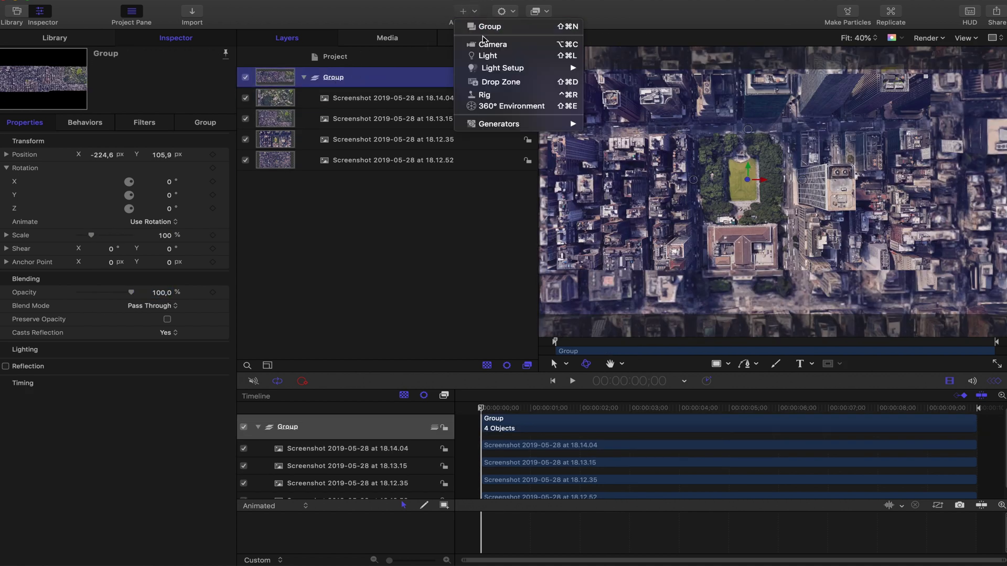
{"action": "left_click", "coordinate": [485, 45]}
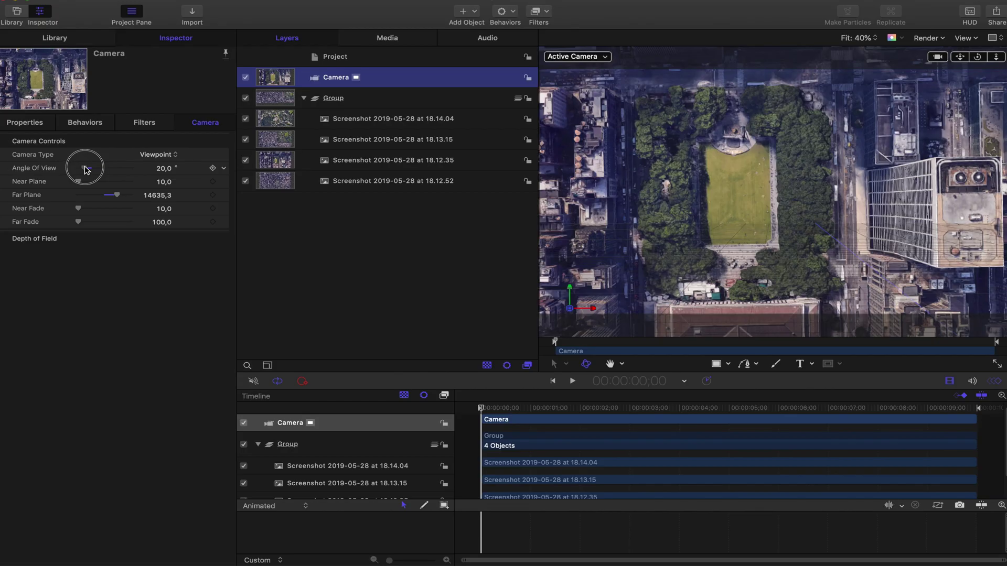
{"action": "left_click_drag", "start_coordinate": [83, 167], "coordinate": [86, 170]}
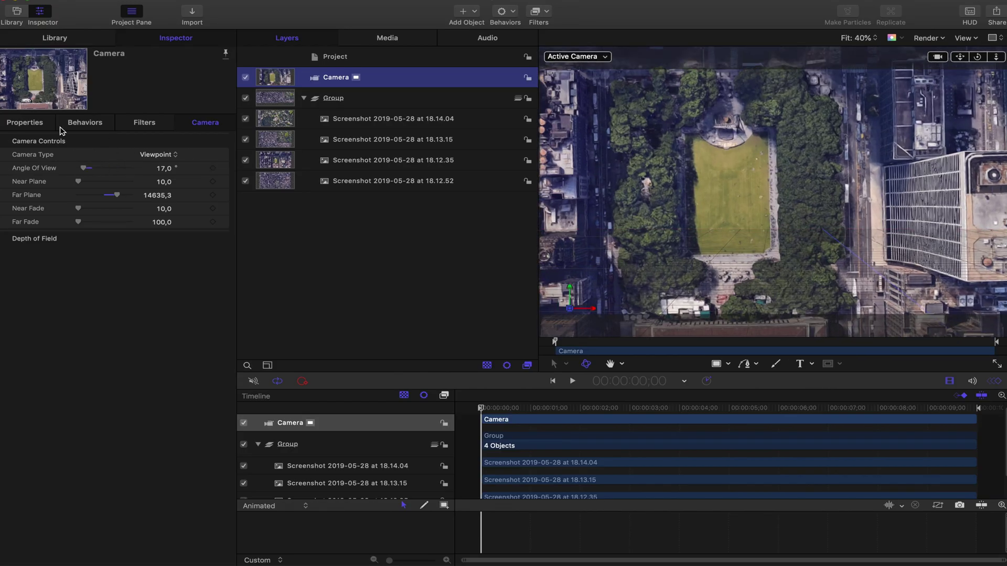
Set the camera's X position to -212 px and keyframe its position and angle of view at the project start.
{"action": "left_click", "coordinate": [45, 123]}
{"action": "left_click_drag", "start_coordinate": [105, 160], "coordinate": [126, 159]}
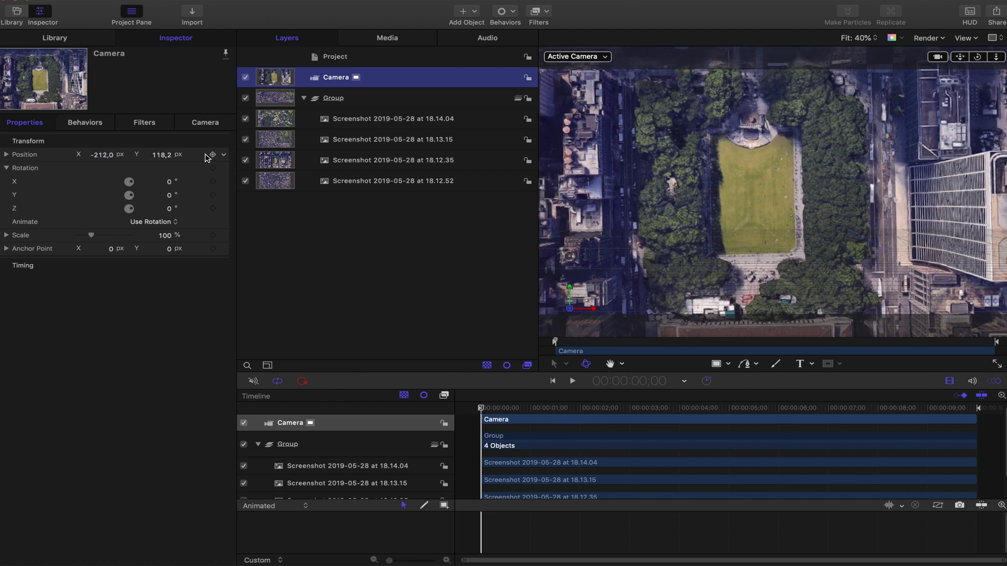
{"action": "left_click", "coordinate": [212, 154]}
{"action": "left_click", "coordinate": [206, 124]}
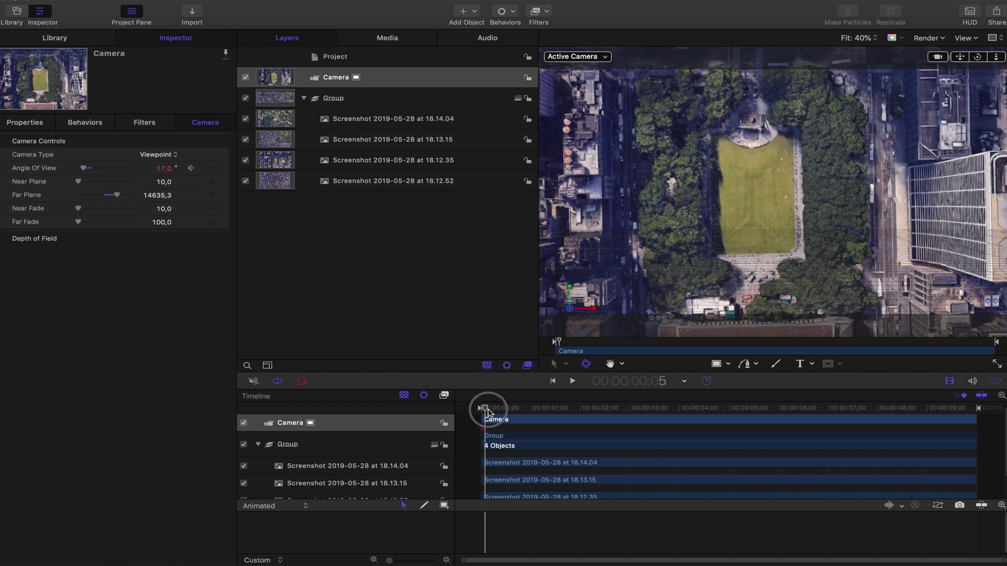
Keyframe the camera's angle of view at 75° at 00:00:01;13, keyframe its position there, and hold both with keyframes at 00:00:02;18.
{"action": "left_click_drag", "start_coordinate": [482, 408], "coordinate": [540, 410]}
{"action": "left_click", "coordinate": [163, 168]}
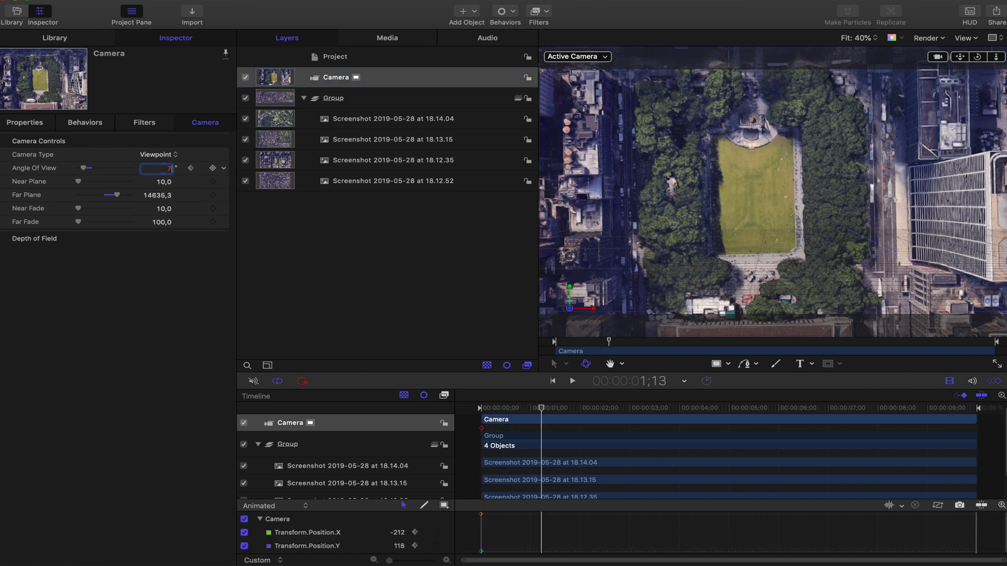
{"action": "key", "text": "Return"}
{"action": "left_click", "coordinate": [33, 126]}
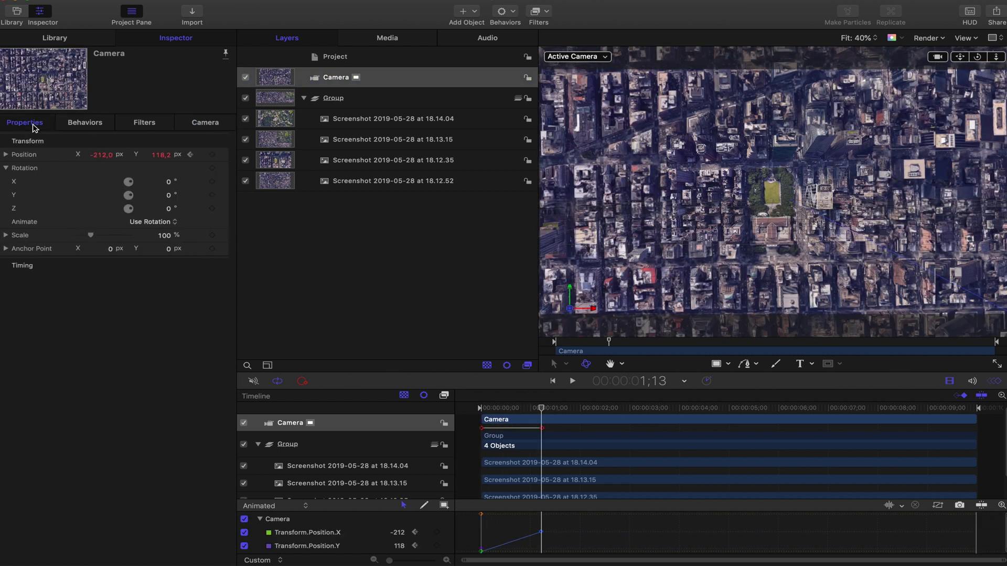
{"action": "left_click", "coordinate": [213, 155]}
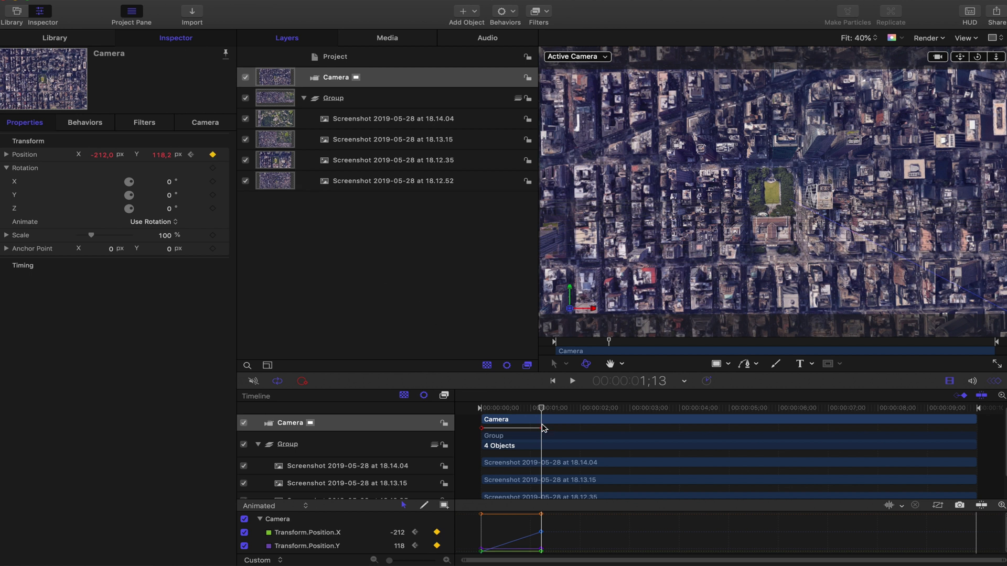
{"action": "left_click_drag", "start_coordinate": [542, 410], "coordinate": [588, 409]}
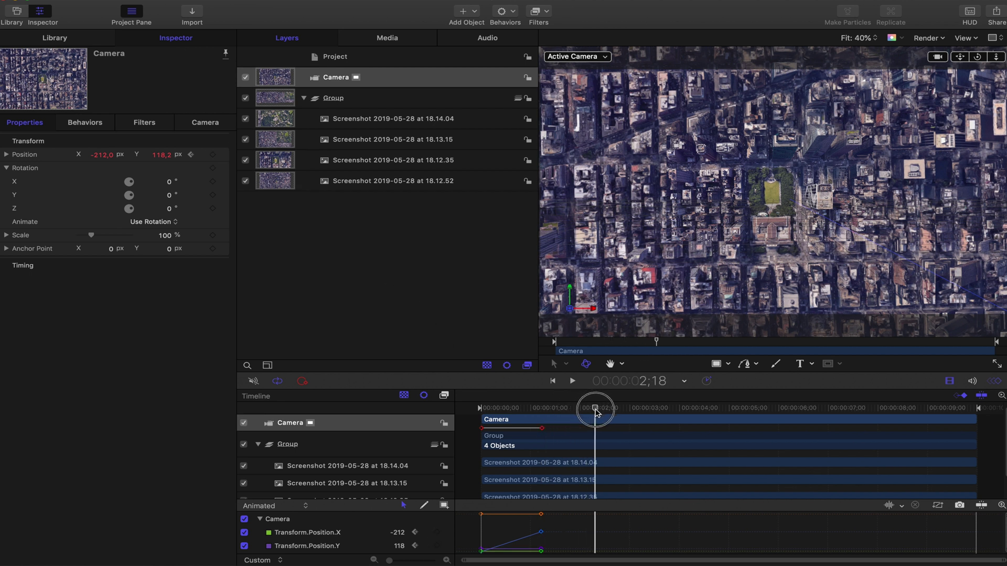
{"action": "left_click", "coordinate": [207, 125]}
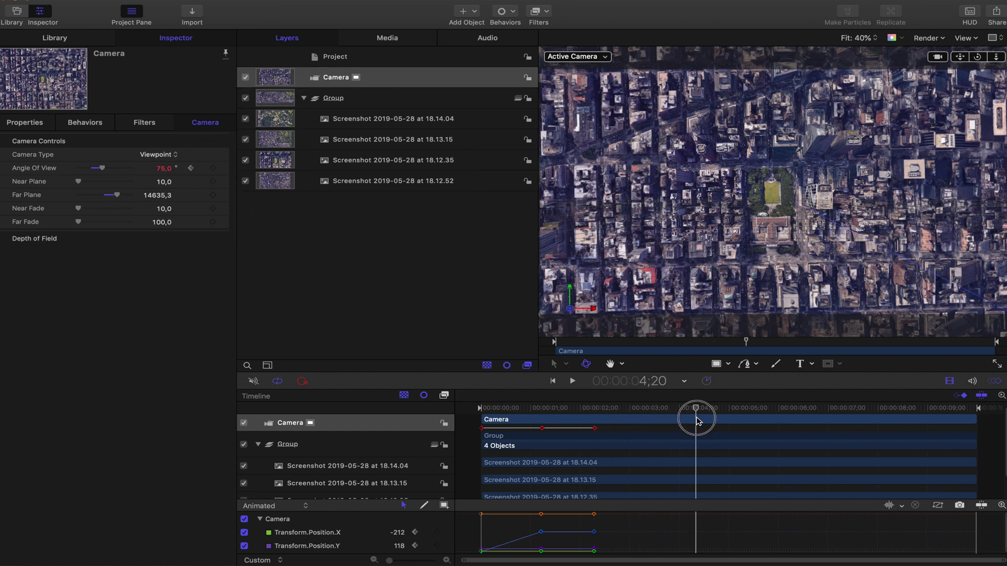
At 00:00:04;33, keyframe the camera position at X 9918, Y 895 px over the park with the angle of view held at 75°.
{"action": "left_click_drag", "start_coordinate": [697, 421], "coordinate": [708, 421]}
{"action": "left_click", "coordinate": [42, 122]}
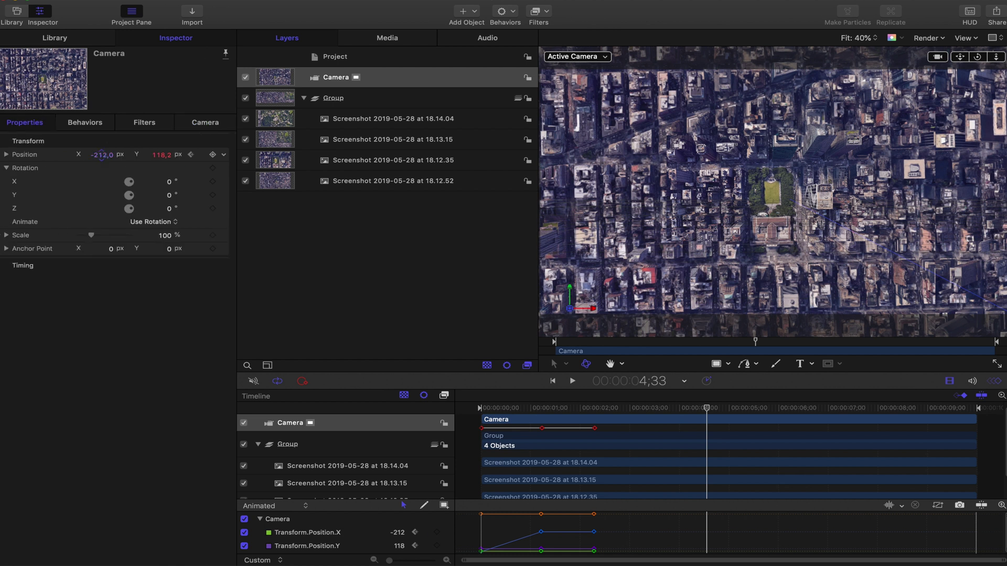
{"action": "left_click_drag", "start_coordinate": [101, 155], "coordinate": [103, 121]}
{"action": "left_click_drag", "start_coordinate": [163, 155], "coordinate": [162, 125]}
{"action": "left_click", "coordinate": [204, 125]}
{"action": "left_click", "coordinate": [212, 168]}
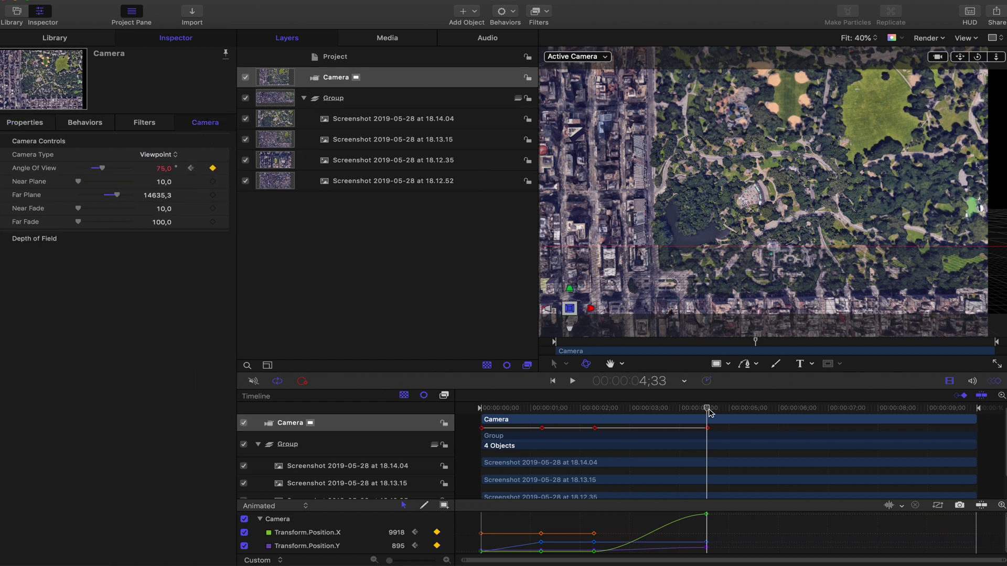
Keyframe a 20° angle of view shortly after six seconds, and hold the camera's position and 75° view with keyframes at 00:00:05;36.
{"action": "mouse_move", "coordinate": [164, 174]}
{"action": "left_mouse_down"}
{"action": "mouse_move", "coordinate": [142, 174]}
{"action": "mouse_move", "coordinate": [164, 174]}
{"action": "left_mouse_up"}
{"action": "left_click", "coordinate": [721, 408]}
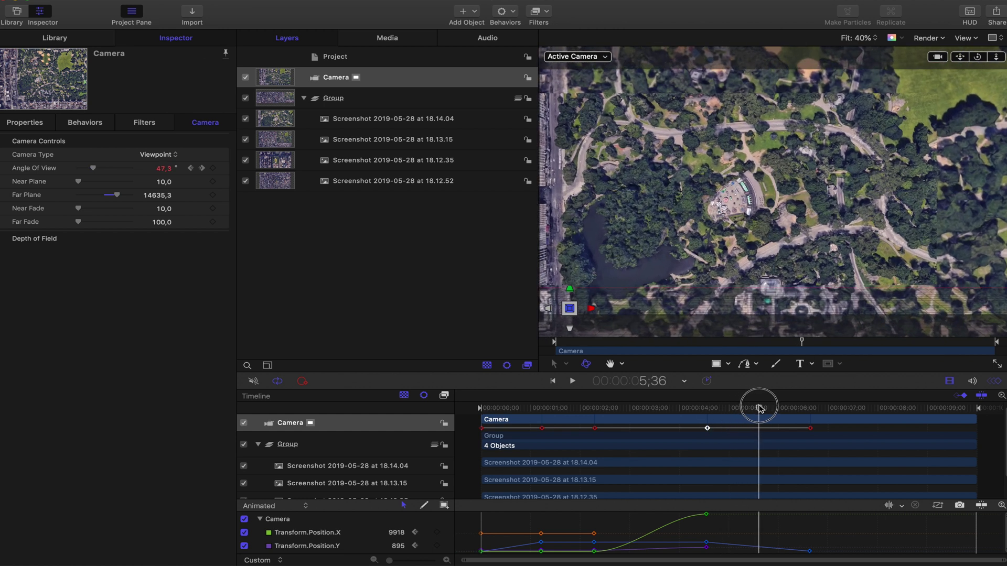
{"action": "left_click_drag", "start_coordinate": [759, 408], "coordinate": [455, 415]}
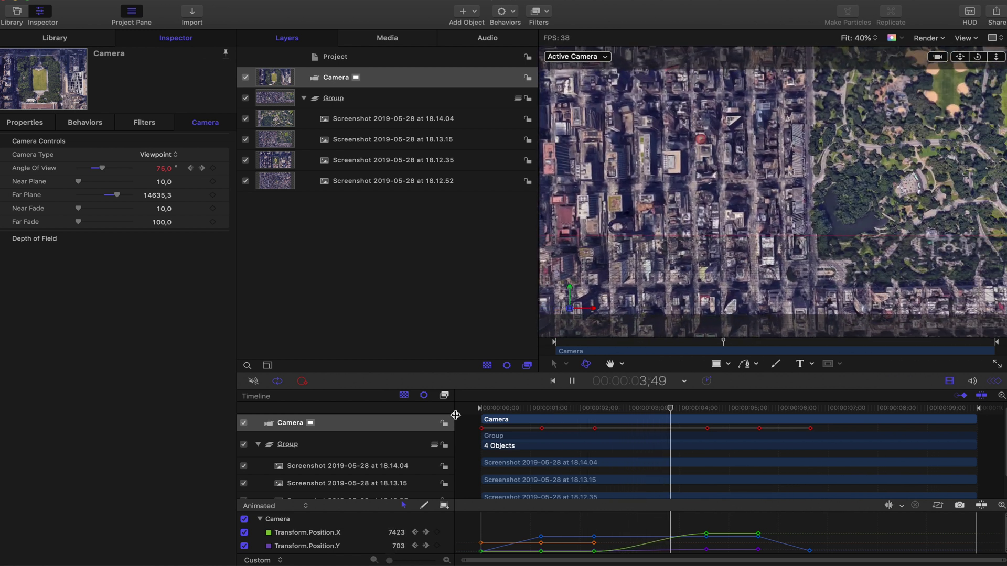
Preview the camera move and shift its keyframes earlier and closer together, with the last one at about 4.8 seconds.
{"action": "key", "text": "space"}
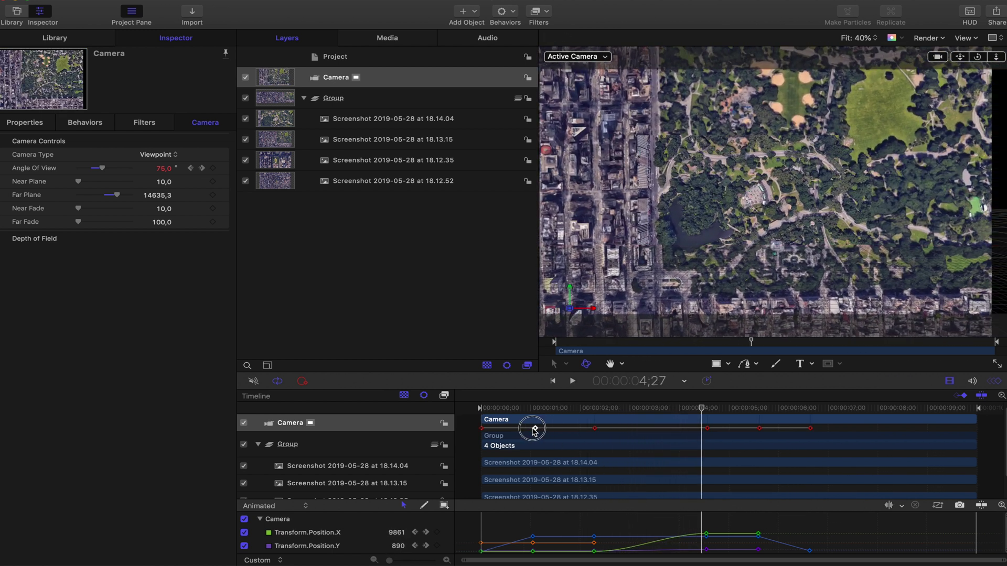
{"action": "key", "text": "Home"}
{"action": "key", "text": "space"}
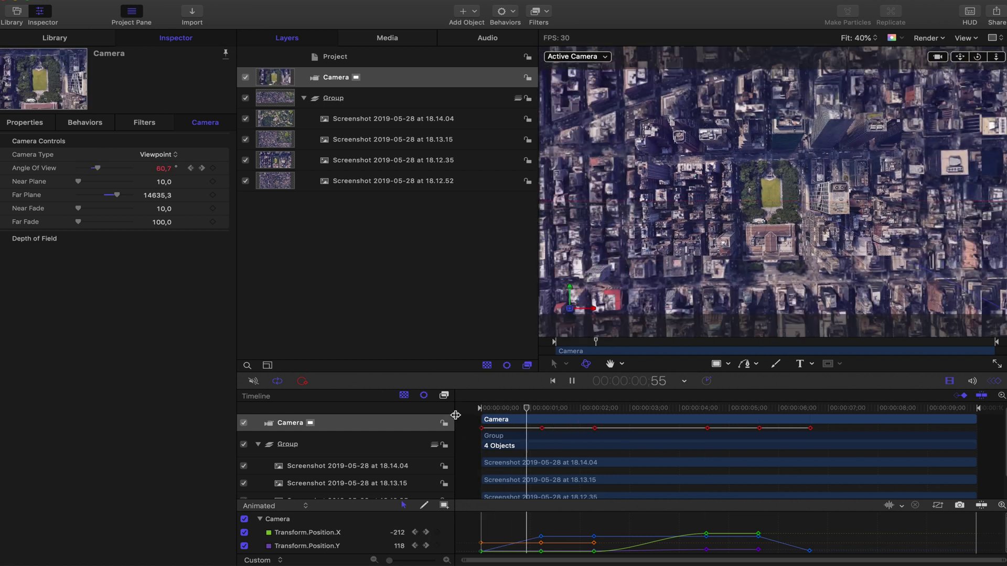
{"action": "key", "text": "space"}
{"action": "left_click_drag", "start_coordinate": [541, 427], "coordinate": [521, 429]}
{"action": "left_click_drag", "start_coordinate": [594, 428], "coordinate": [551, 429]}
{"action": "left_click_drag", "start_coordinate": [707, 428], "coordinate": [625, 429]}
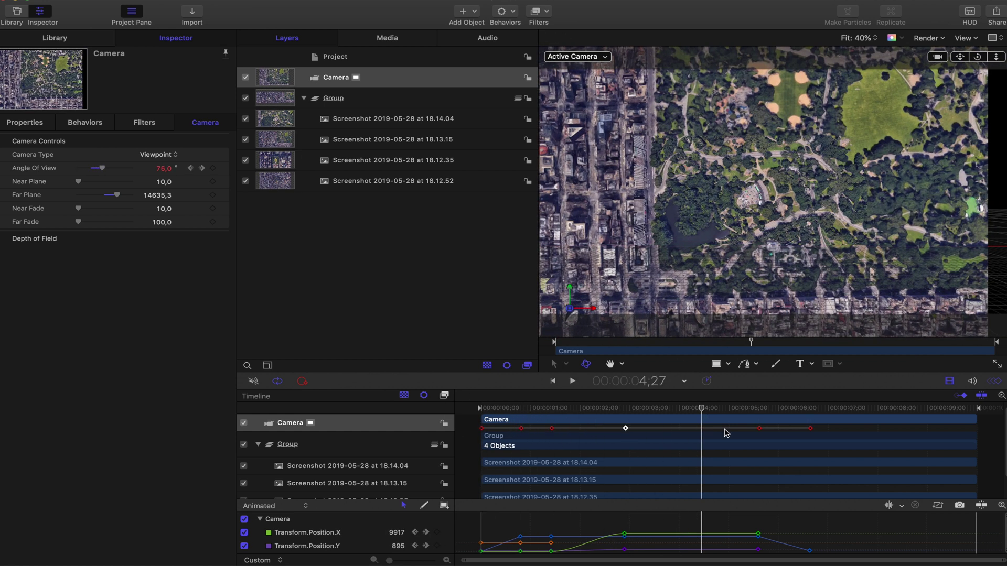
{"action": "left_click_drag", "start_coordinate": [760, 428], "coordinate": [688, 429]}
{"action": "left_click_drag", "start_coordinate": [810, 428], "coordinate": [721, 429]}
Replay the animation and tighten the camera keyframes further, with the last one at about 3.6 seconds.
{"action": "key", "text": "Home"}
{"action": "key", "text": "space"}
{"action": "key", "text": "space"}
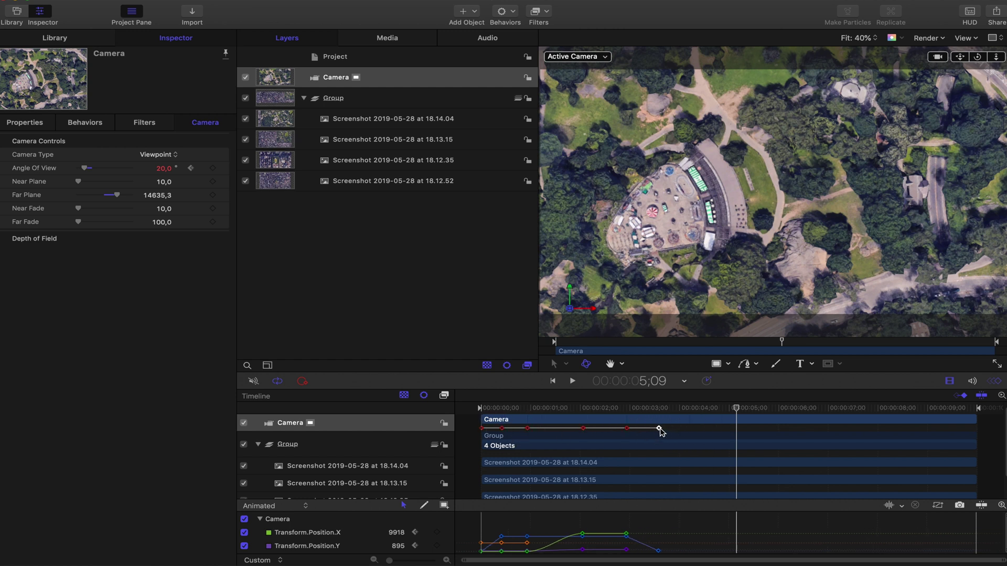
{"action": "key", "text": "Home"}
{"action": "key", "text": "space"}
{"action": "key", "text": "Home"}
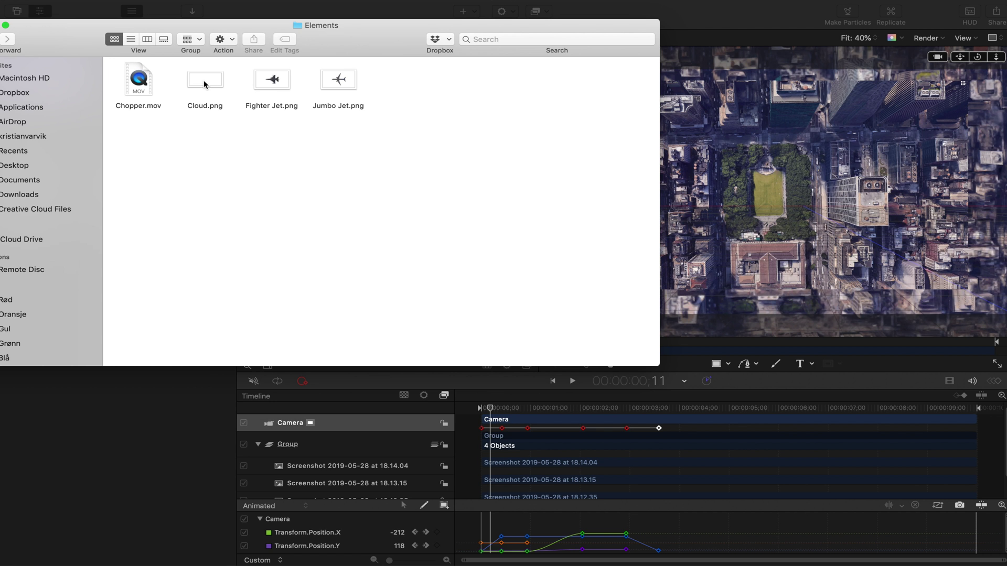
Add Cloud.png from the Elements folder to the 3D group, placing it over the small green park.
{"action": "left_click_drag", "start_coordinate": [204, 84], "coordinate": [218, 100]}
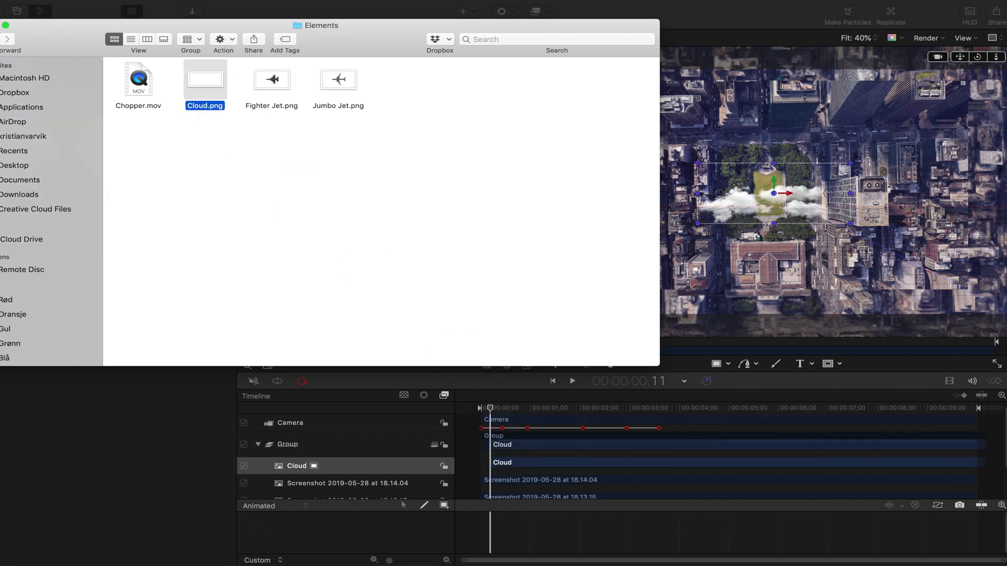
Return to the first frame and set the Cloud layer's blend mode to Add.
{"action": "left_click", "coordinate": [693, 16]}
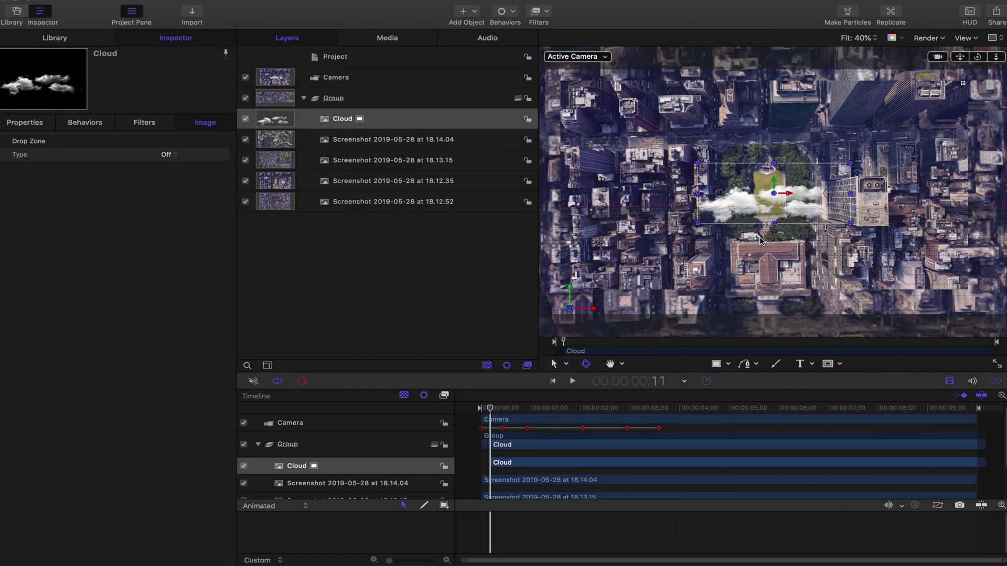
{"action": "key", "text": "Home"}
{"action": "right_click", "coordinate": [405, 125]}
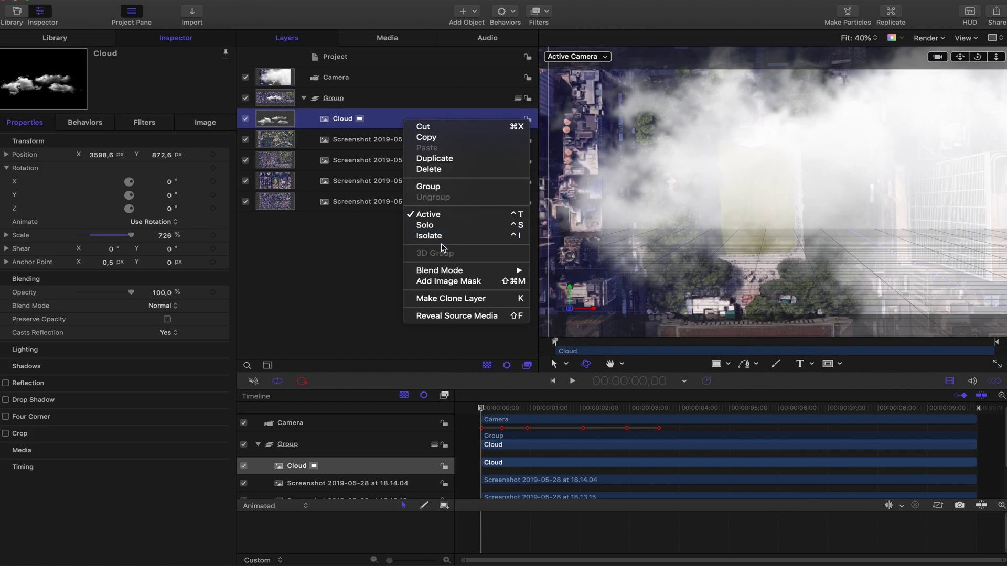
{"action": "mouse_move", "coordinate": [447, 273]}
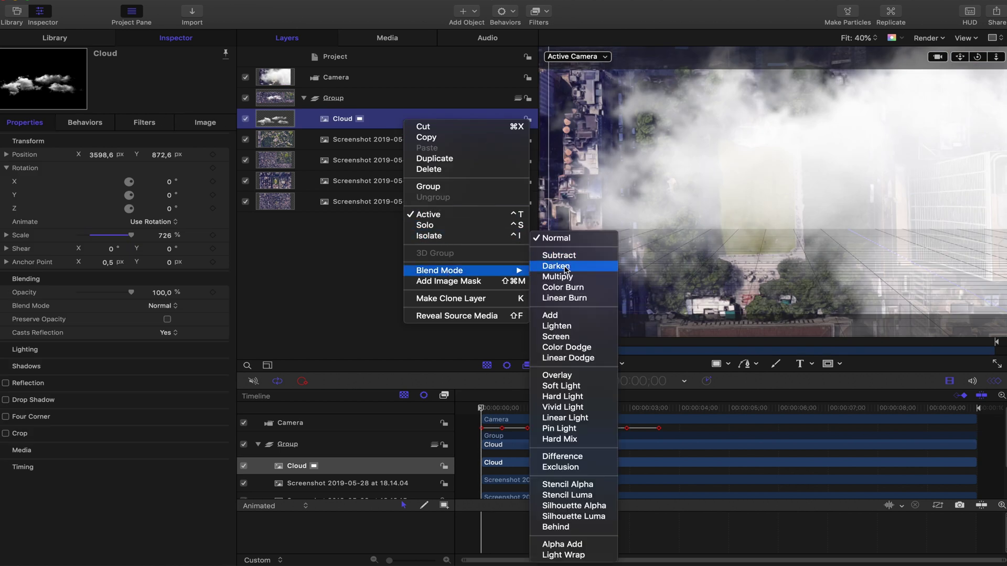
{"action": "left_click", "coordinate": [550, 315]}
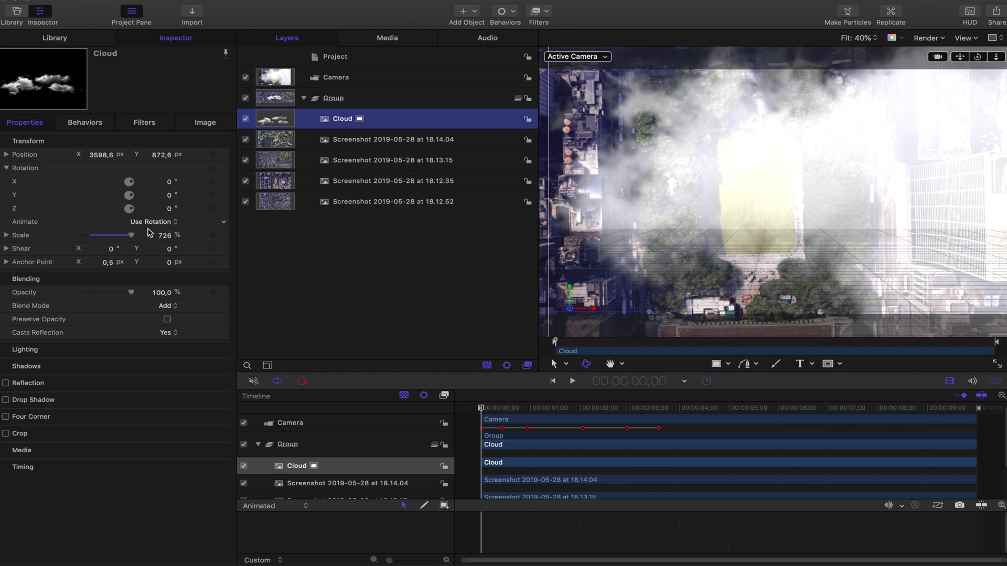
Scale the Cloud layer to 691%, position it at X 3976,63 px and Z 4052 px, and preview the animation.
{"action": "mouse_move", "coordinate": [164, 235]}
{"action": "left_mouse_down"}
{"action": "mouse_move", "coordinate": [210, 235]}
{"action": "mouse_move", "coordinate": [166, 241]}
{"action": "left_mouse_up"}
{"action": "left_click_drag", "start_coordinate": [158, 195], "coordinate": [463, 538]}
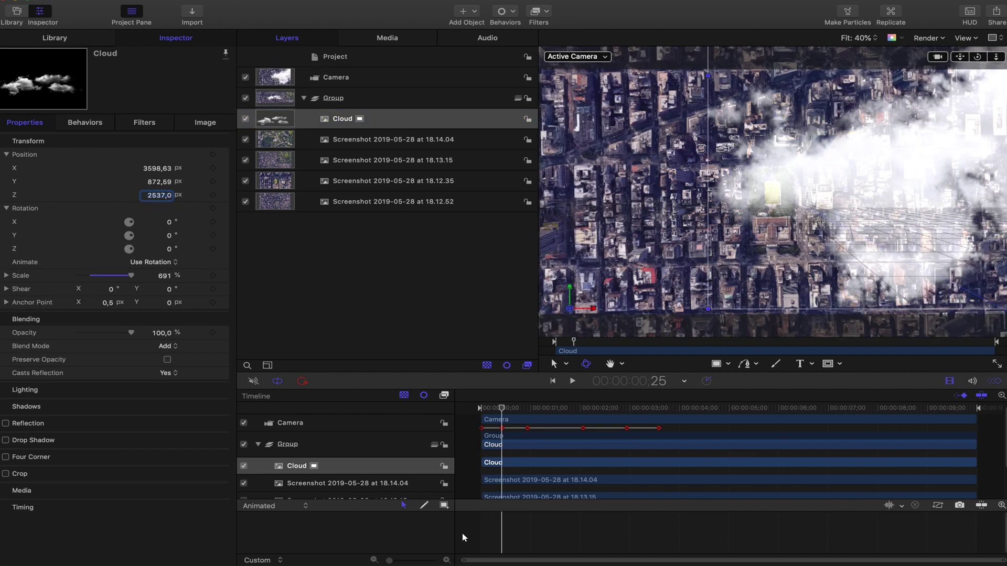
{"action": "left_click_drag", "start_coordinate": [482, 408], "coordinate": [503, 418]}
{"action": "left_click_drag", "start_coordinate": [157, 195], "coordinate": [189, 195]}
{"action": "left_click_drag", "start_coordinate": [502, 409], "coordinate": [454, 412]}
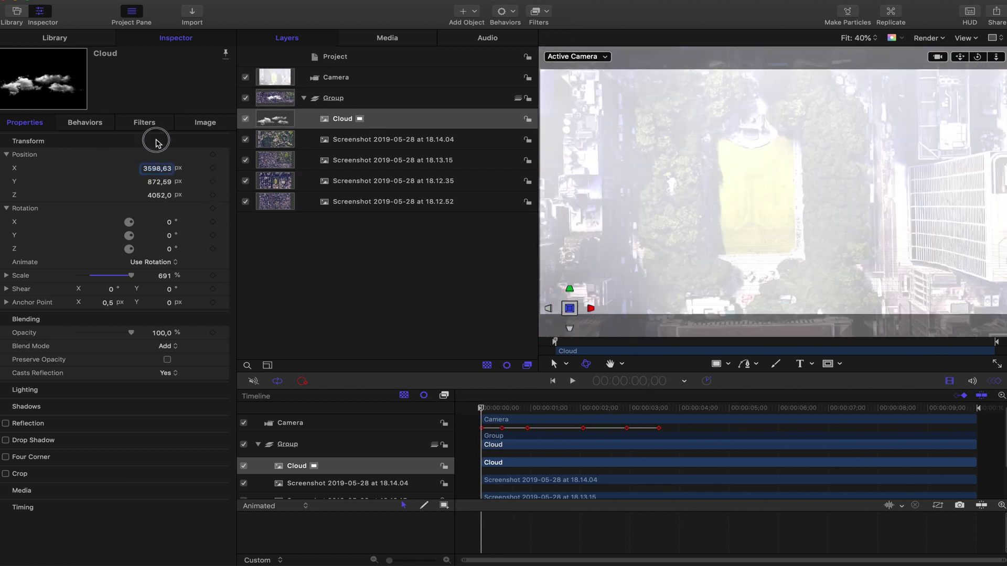
{"action": "left_click_drag", "start_coordinate": [156, 172], "coordinate": [354, 173]}
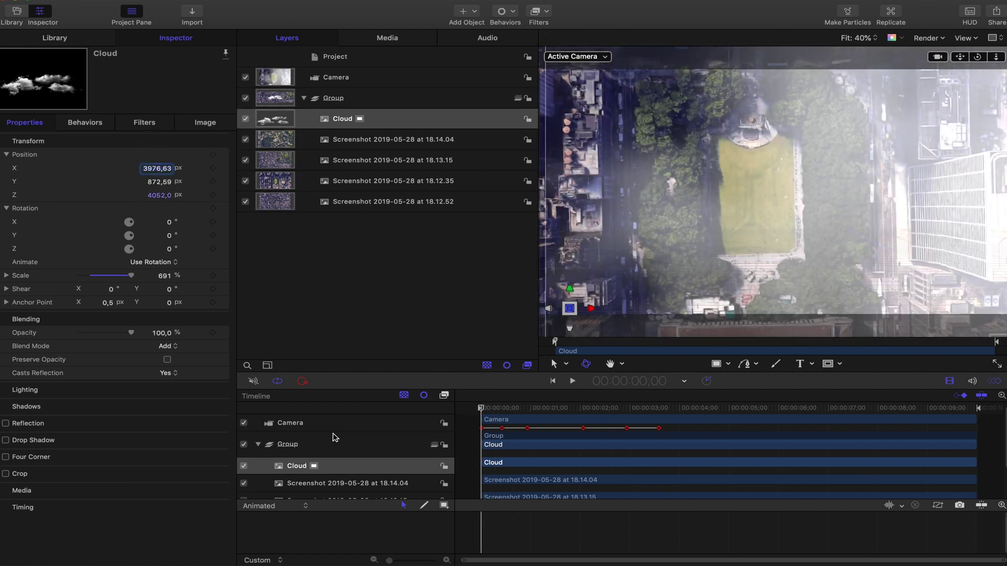
{"action": "key", "text": "space"}
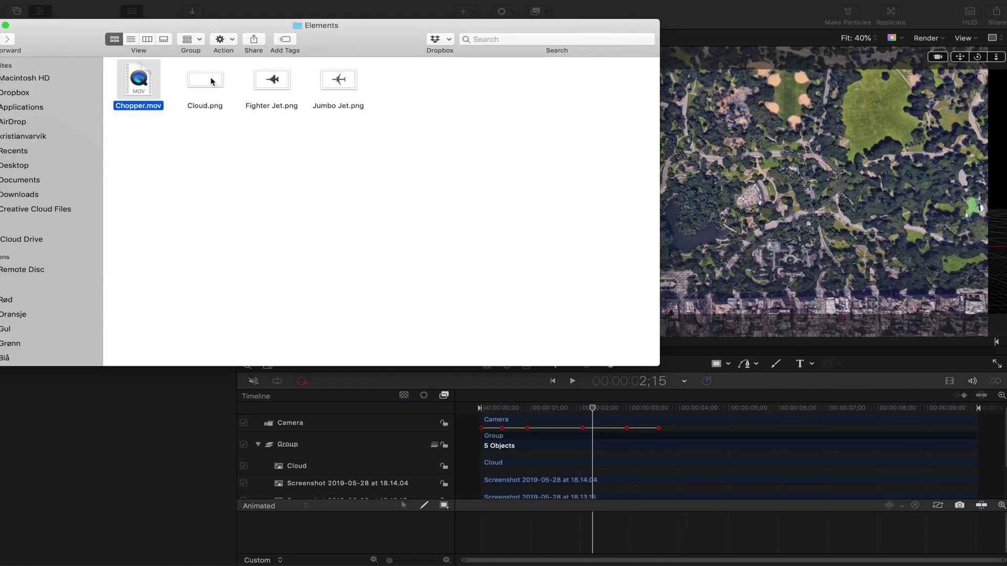
Add a Clouds generator to Group 1 above the camera.
{"action": "left_click_drag", "start_coordinate": [212, 81], "coordinate": [506, 467]}
{"action": "left_click", "coordinate": [407, 117]}
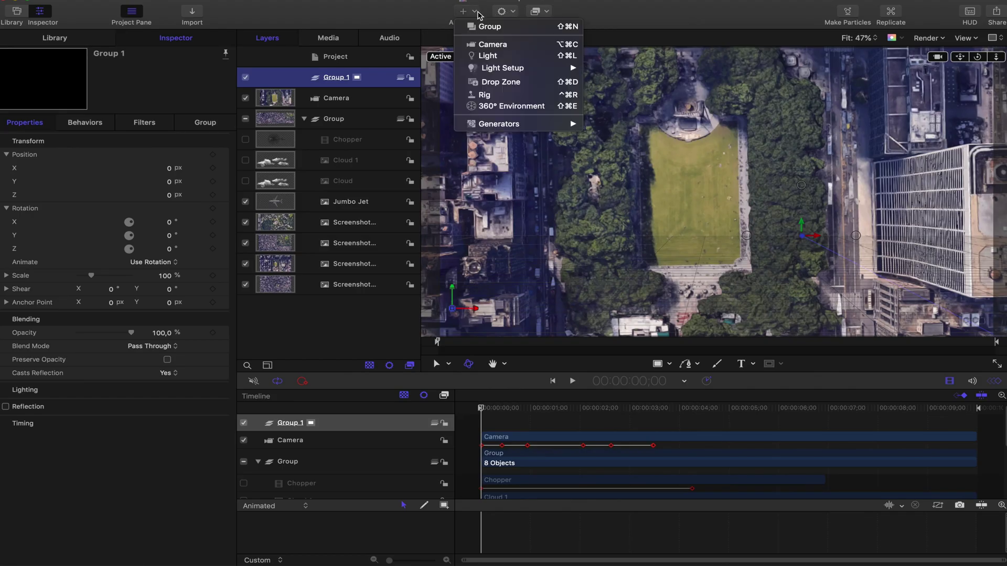
{"action": "mouse_move", "coordinate": [503, 129]}
{"action": "mouse_move", "coordinate": [627, 125]}
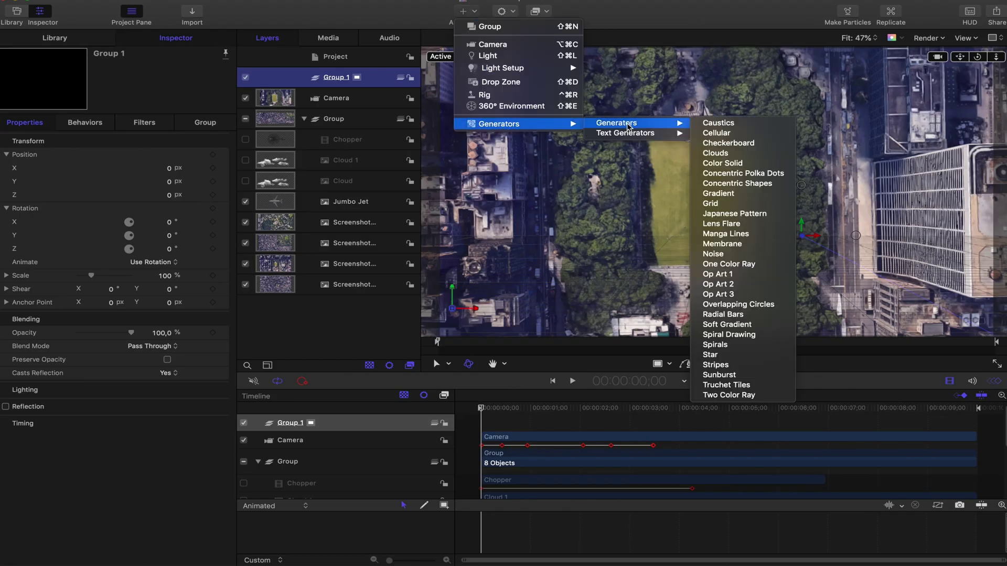
{"action": "left_click", "coordinate": [732, 154]}
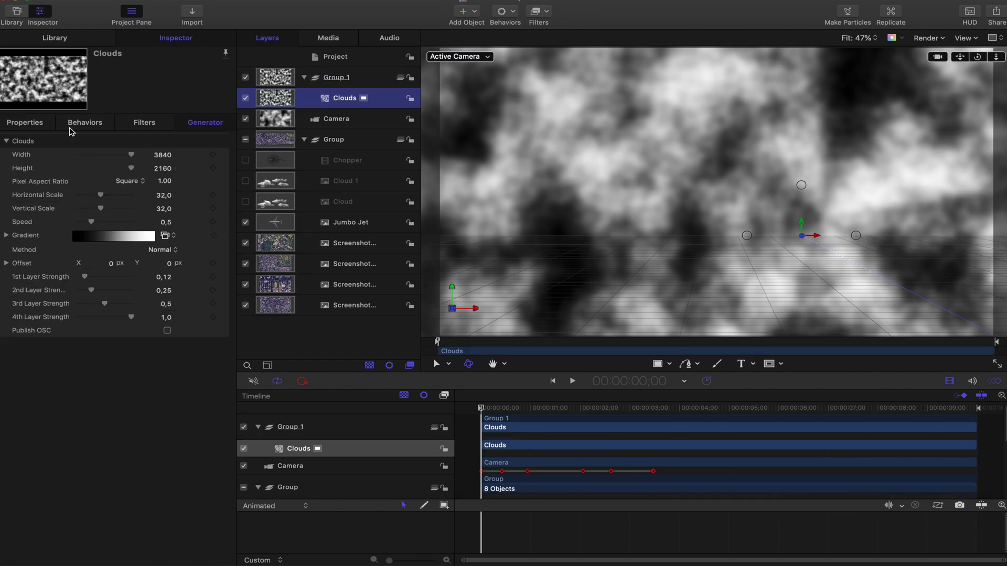
Set the Clouds generator's scale to 500% and its opacity to 35%.
{"action": "left_click", "coordinate": [38, 126]}
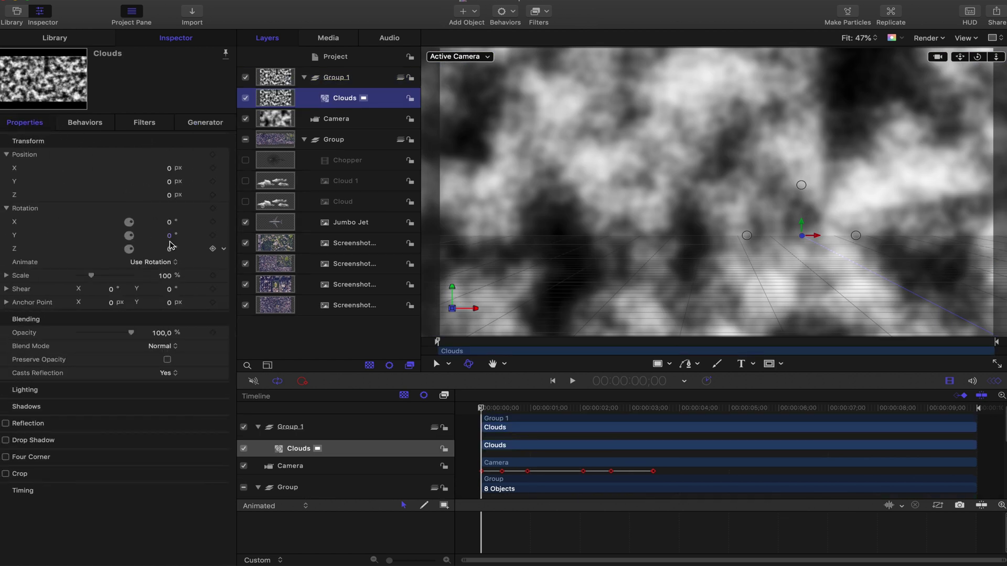
{"action": "left_click", "coordinate": [163, 277]}
{"action": "type", "text": "500"}
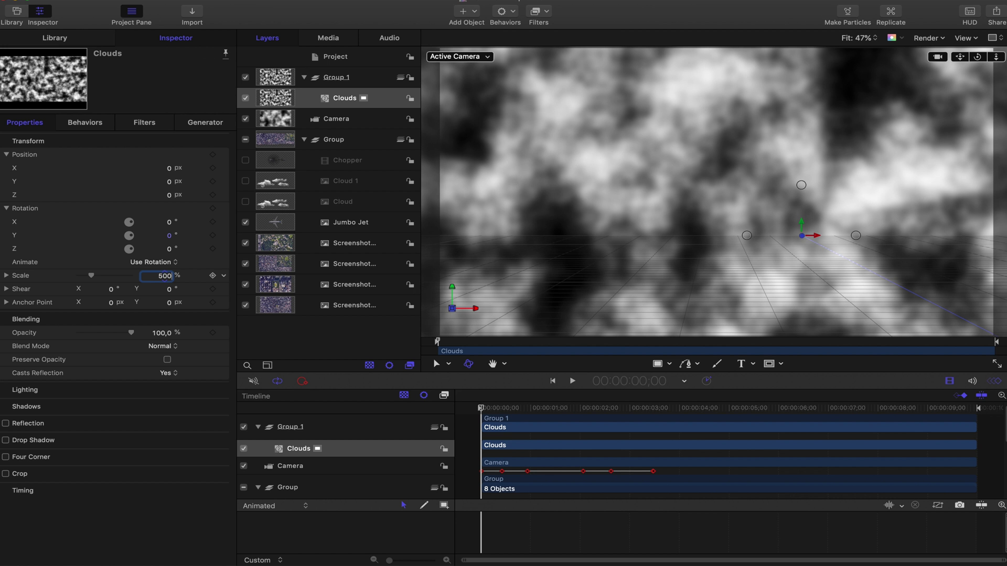
{"action": "key", "text": "Return"}
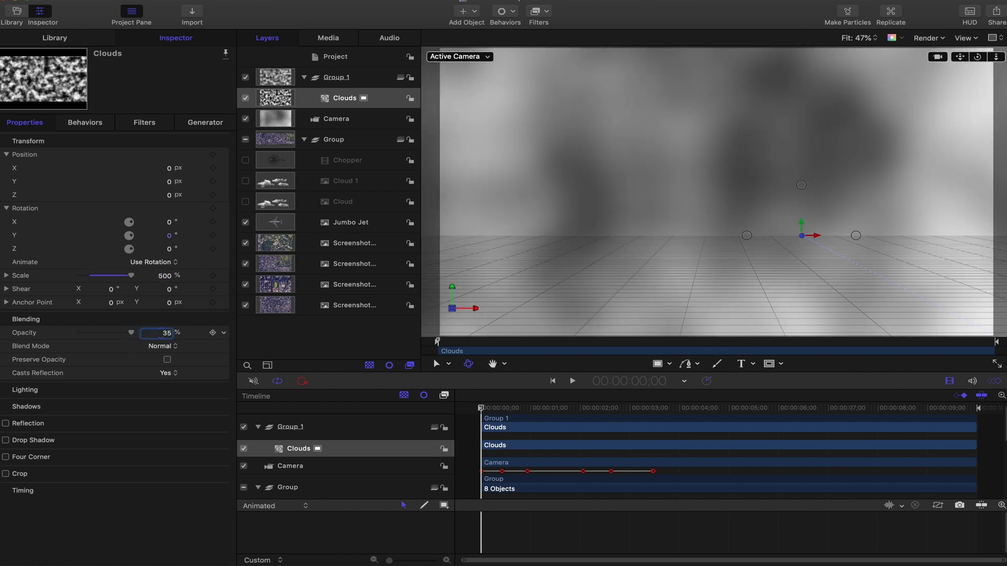
{"action": "key", "text": "Return"}
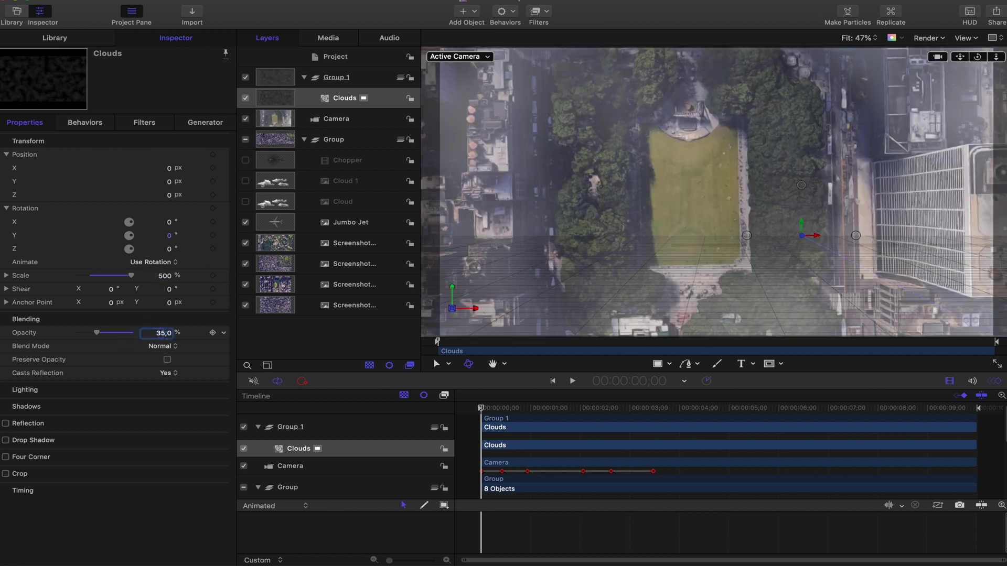
Set the Clouds generator's blend mode to Add, place it at Z 1857,46 px with 625% scale, and preview it.
{"action": "right_click", "coordinate": [377, 103]}
{"action": "mouse_move", "coordinate": [439, 251]}
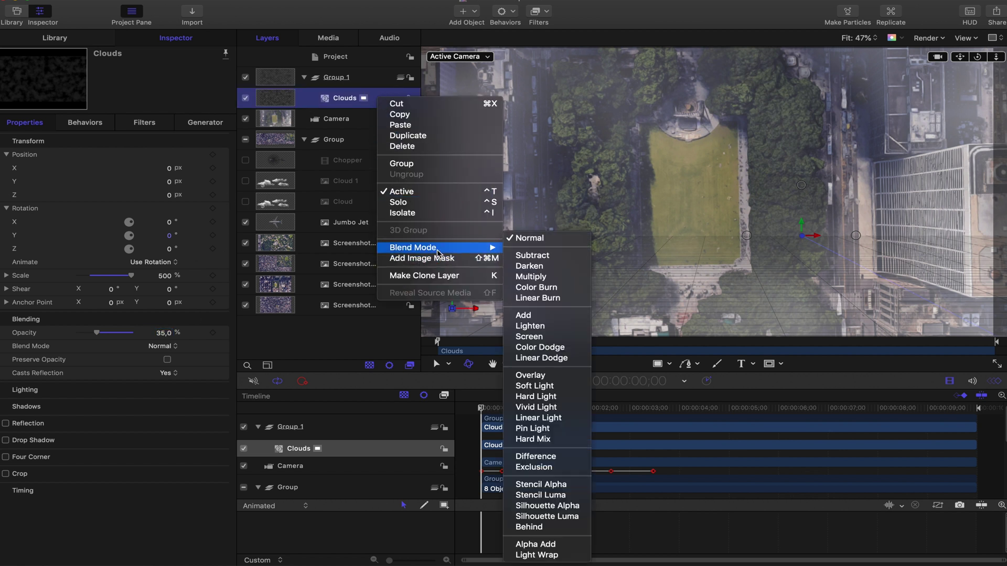
{"action": "left_click", "coordinate": [523, 315]}
{"action": "left_click", "coordinate": [482, 408]}
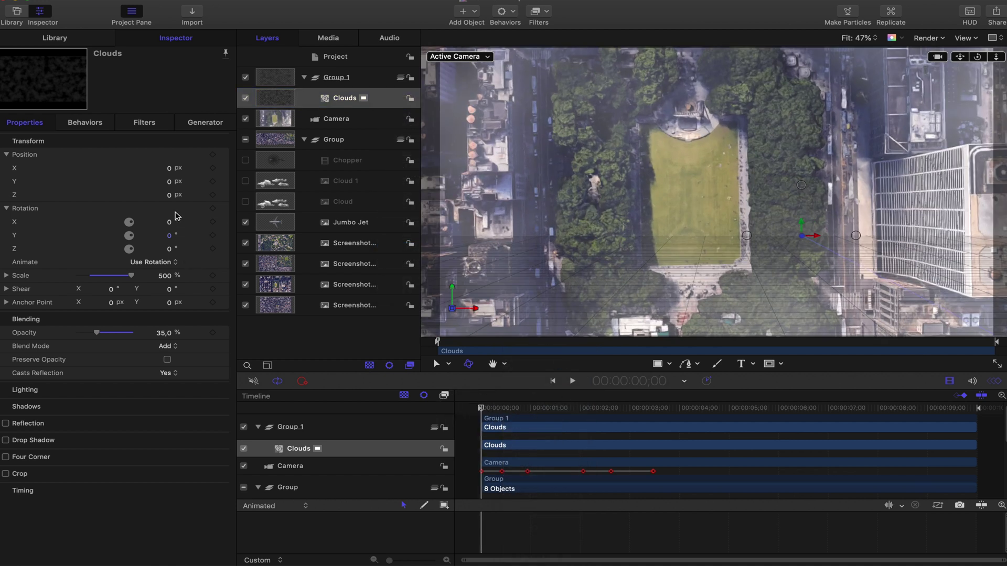
{"action": "left_click_drag", "start_coordinate": [168, 200], "coordinate": [181, 199]}
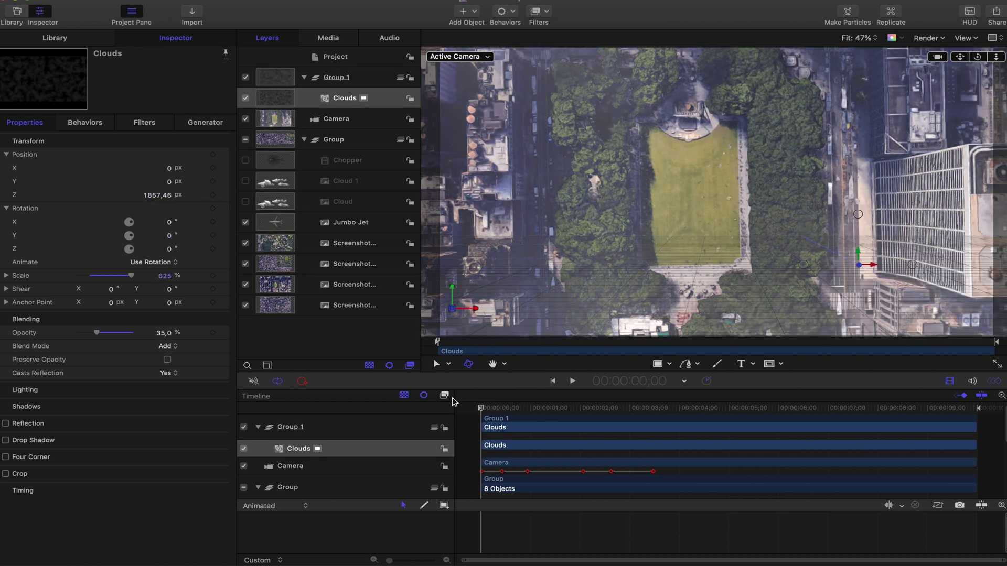
{"action": "key", "text": "space"}
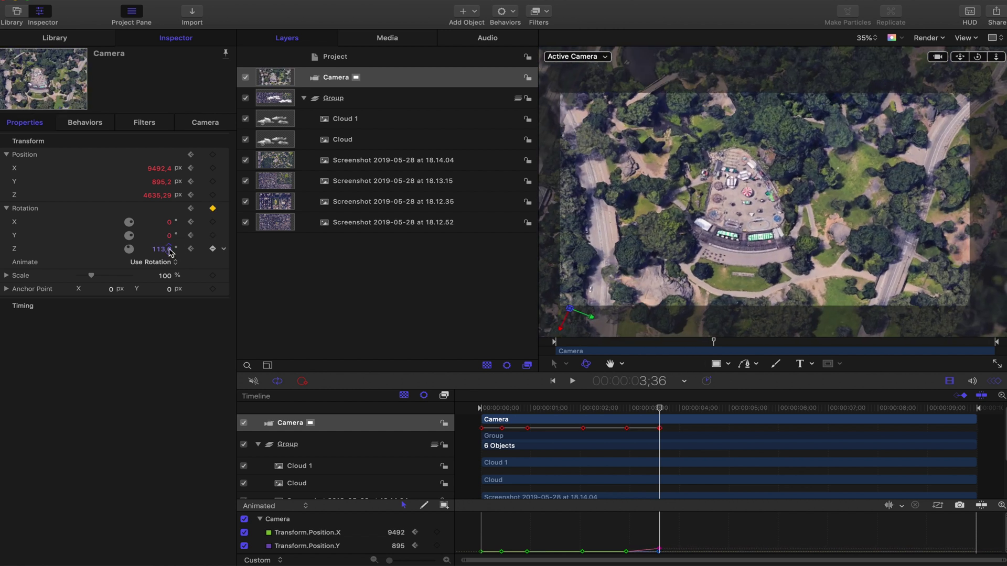
Play the camera animation from the beginning to check the added camera rotation.
{"action": "left_click_drag", "start_coordinate": [659, 409], "coordinate": [443, 401]}
{"action": "key", "text": "space"}
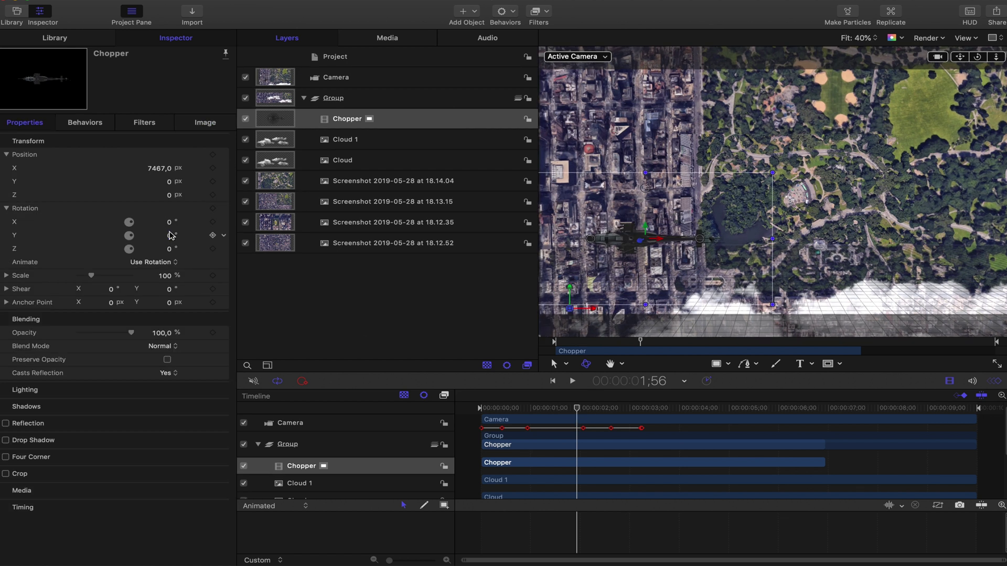
Rotate the Chopper layer to -90° about Z and scale it to 67%.
{"action": "left_click_drag", "start_coordinate": [170, 224], "coordinate": [169, 251]}
{"action": "key", "text": "super+z"}
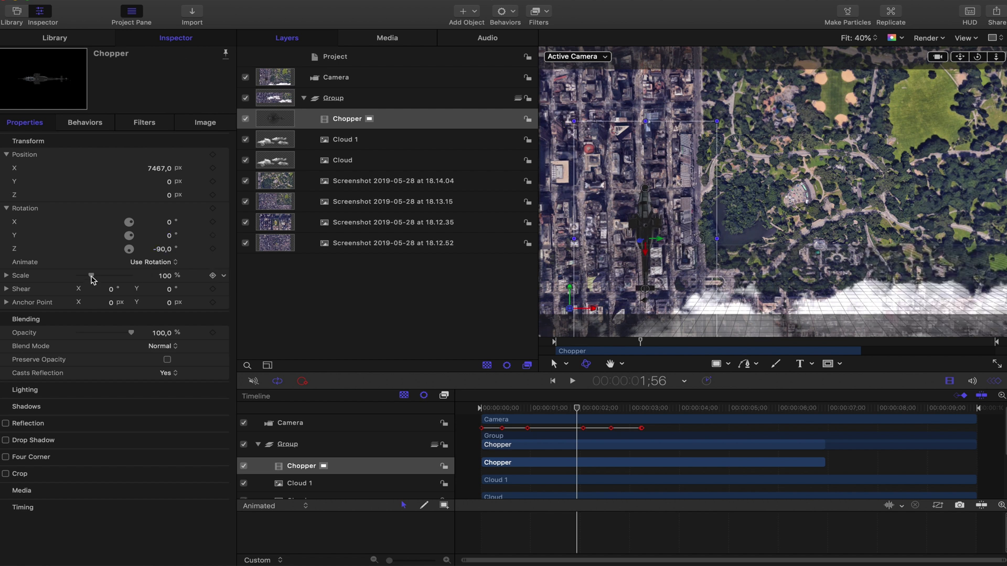
{"action": "left_click_drag", "start_coordinate": [91, 278], "coordinate": [88, 278]}
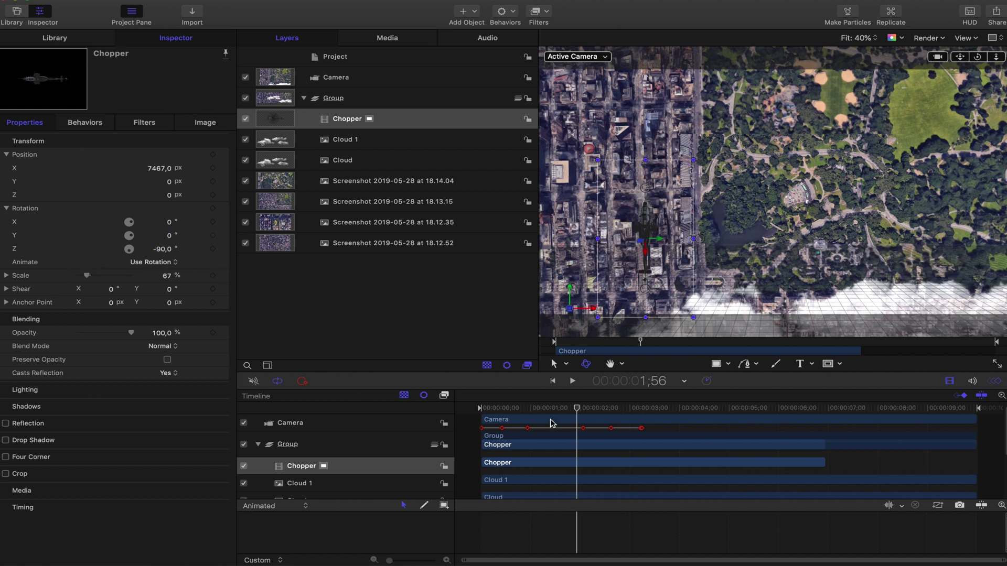
Keyframe the chopper's position at about 0.8 and 3.2 seconds, turning it to -150° and scaling it to 48%.
{"action": "left_click_drag", "start_coordinate": [577, 408], "coordinate": [563, 410]}
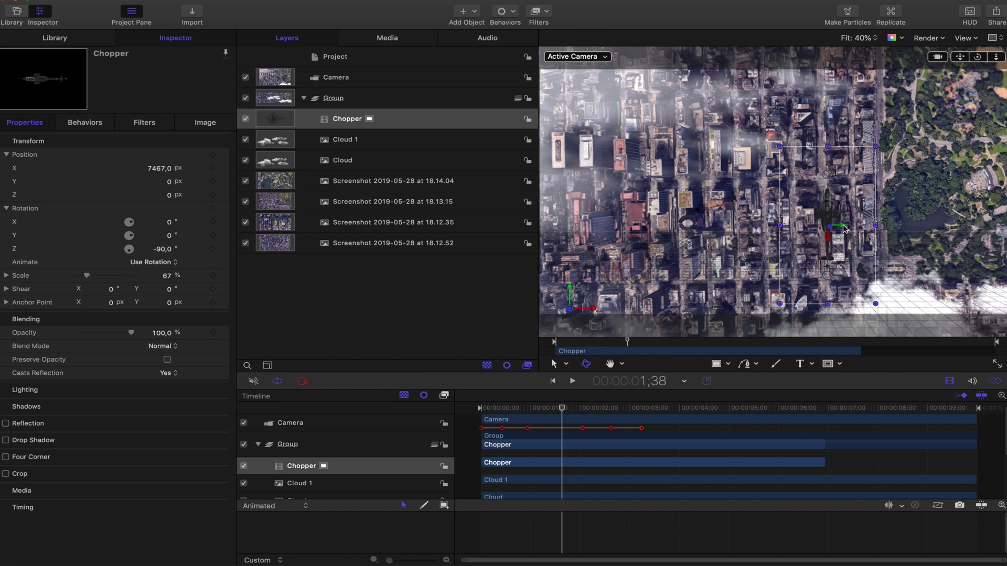
{"action": "left_click_drag", "start_coordinate": [830, 221], "coordinate": [826, 265]}
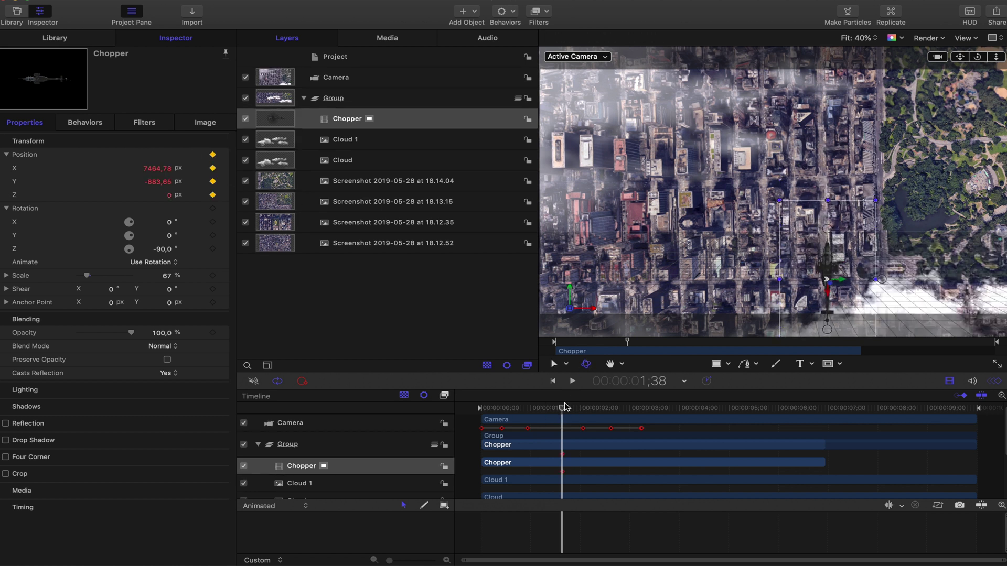
{"action": "left_click_drag", "start_coordinate": [565, 407], "coordinate": [608, 411]}
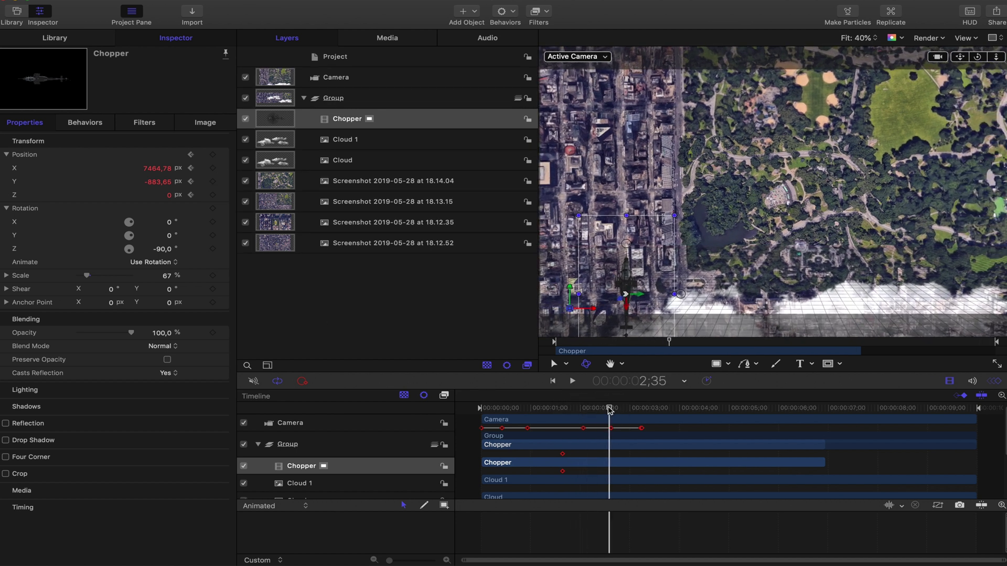
{"action": "left_click_drag", "start_coordinate": [625, 272], "coordinate": [636, 7]}
{"action": "left_click_drag", "start_coordinate": [625, 67], "coordinate": [635, 23]}
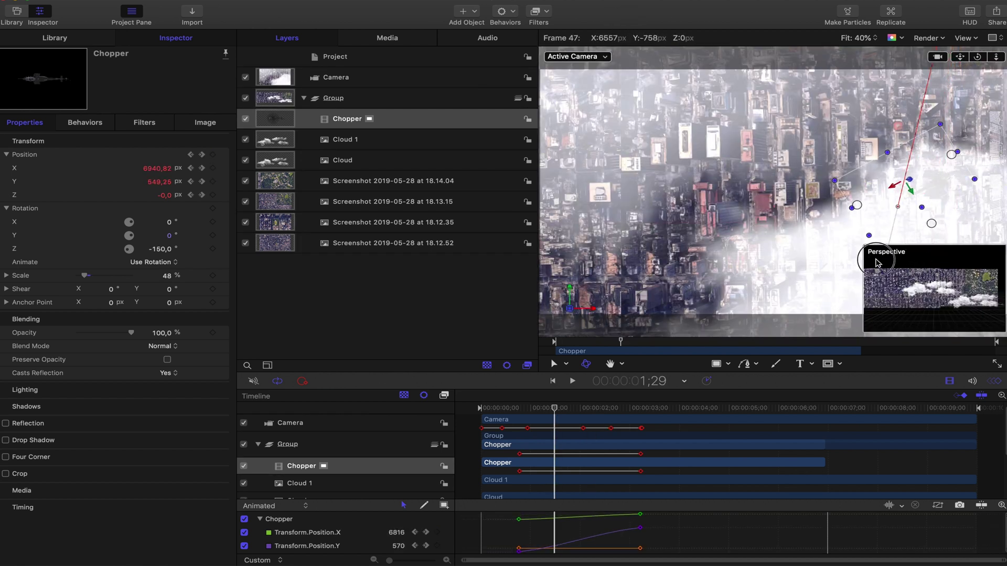
{"action": "left_click_drag", "start_coordinate": [875, 262], "coordinate": [698, 170]}
{"action": "left_click_drag", "start_coordinate": [607, 164], "coordinate": [557, 118]}
Reshape the chopper's flight path so it crosses the map horizontally, with the chopper rotated to -179°.
{"action": "left_click_drag", "start_coordinate": [555, 409], "coordinate": [590, 409]}
{"action": "scroll", "coordinate": [614, 283], "scroll_direction": "down", "scroll_amount": 3}
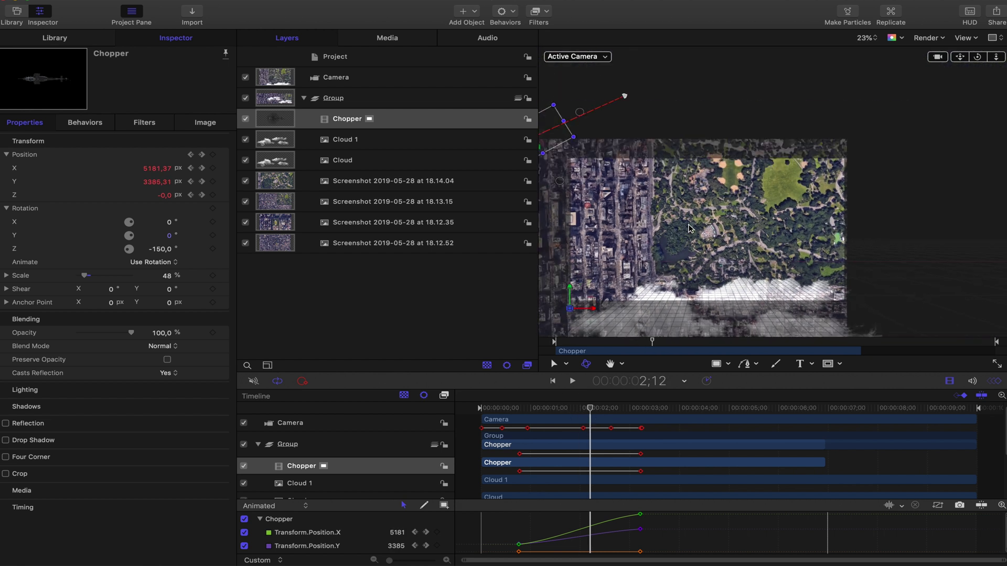
{"action": "left_click_drag", "start_coordinate": [624, 126], "coordinate": [750, 218]}
{"action": "left_click", "coordinate": [866, 38]}
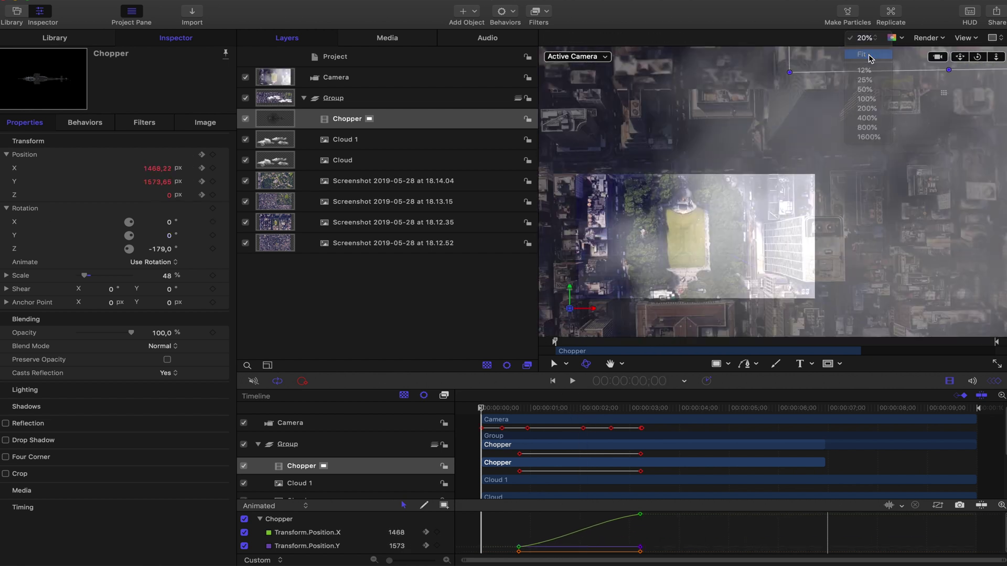
{"action": "left_click", "coordinate": [869, 56]}
Preview the chopper's flight and move its first position keyframe back to just before the project start.
{"action": "key", "text": "space"}
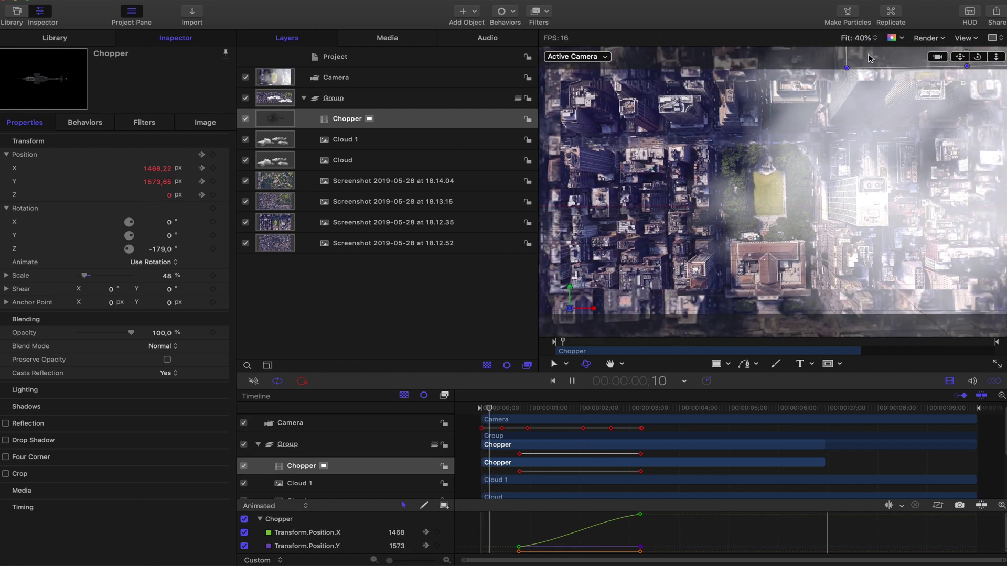
{"action": "key", "text": "space"}
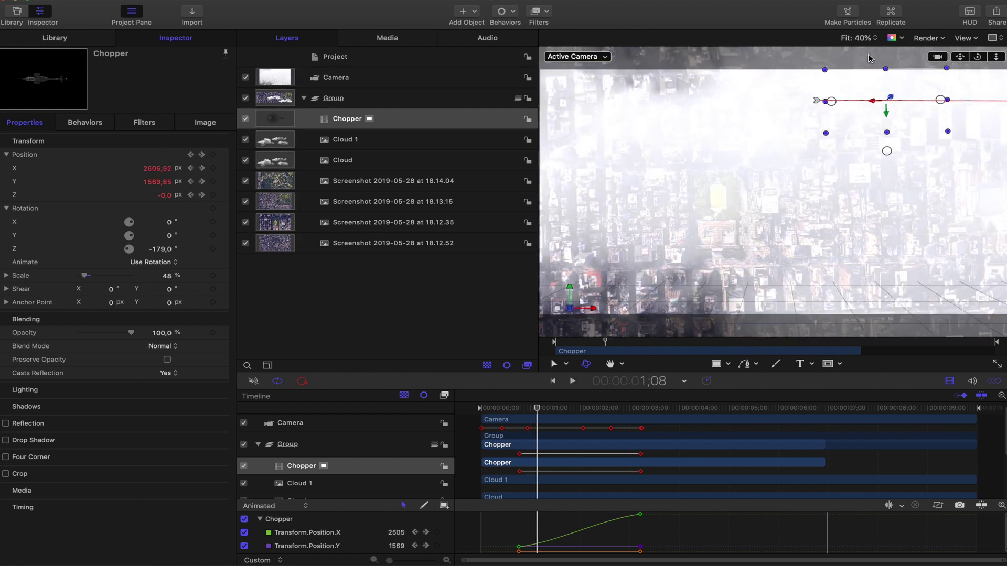
{"action": "left_click_drag", "start_coordinate": [538, 409], "coordinate": [478, 409]}
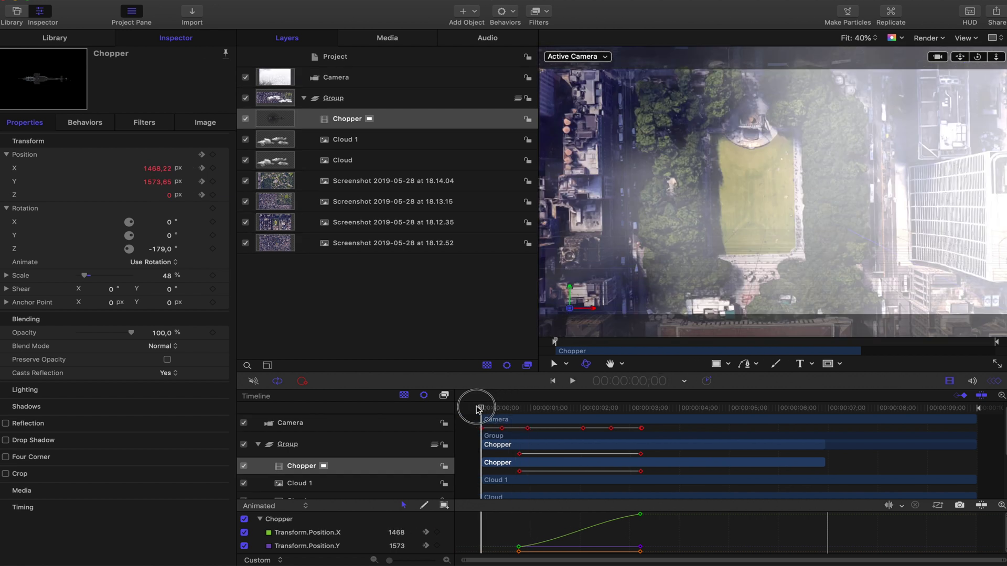
{"action": "left_click_drag", "start_coordinate": [519, 455], "coordinate": [483, 455]}
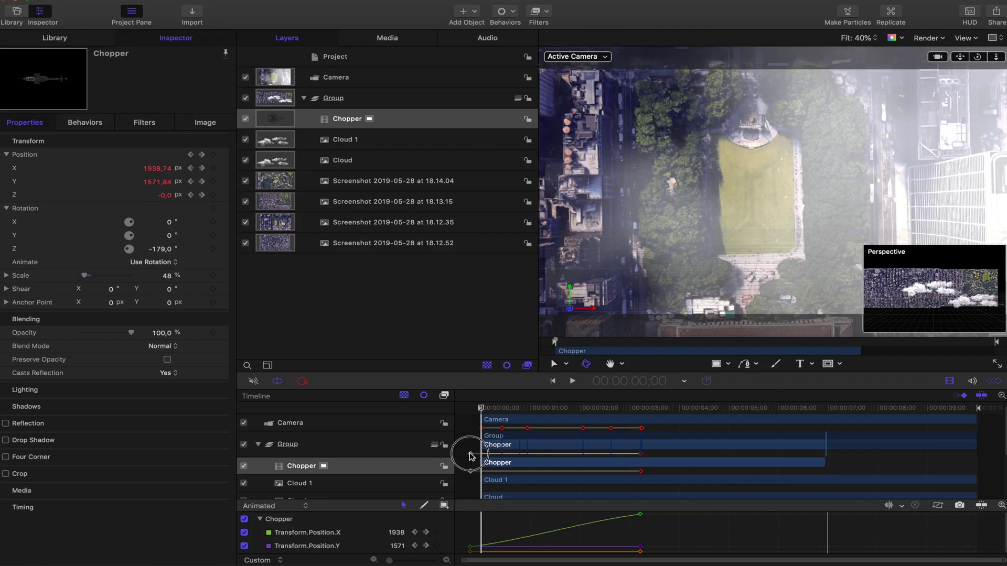